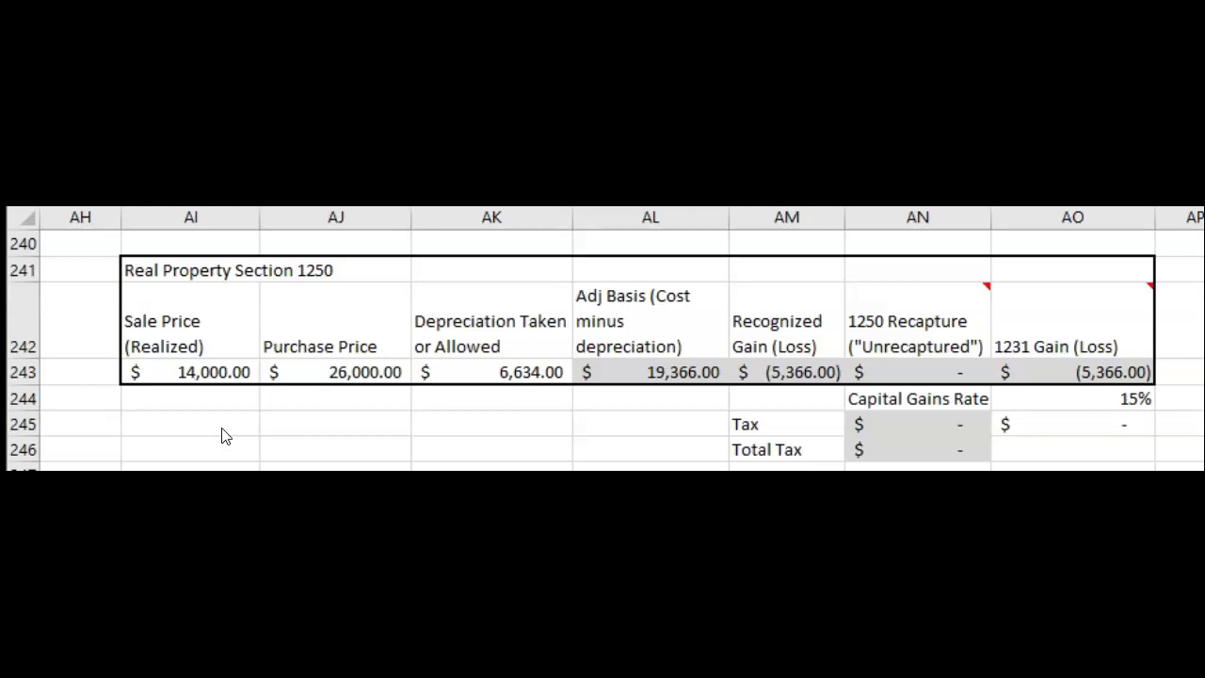
Step: Review the sale price, purchase price and depreciation inputs in row 243, plus the calculated cells AL243:AO243 of the Section 1250 table
{"action": "left_click", "coordinate": [193, 371]}
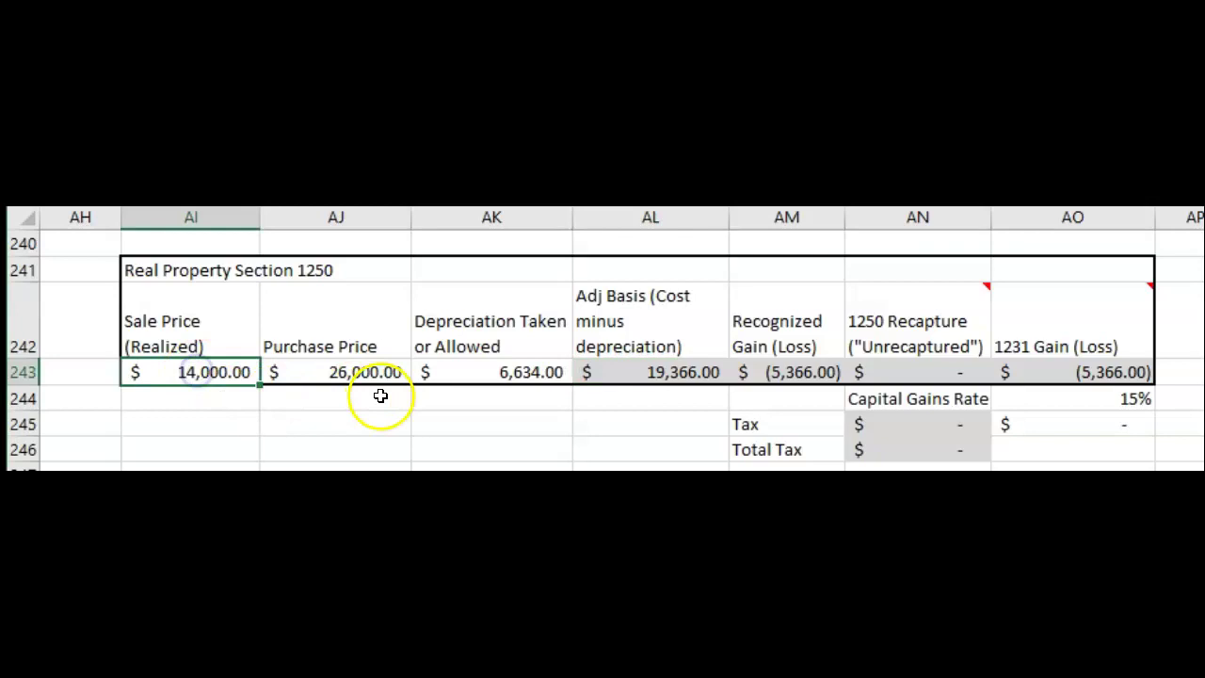
{"action": "left_click_drag", "start_coordinate": [207, 374], "coordinate": [460, 373]}
{"action": "left_click", "coordinate": [462, 373]}
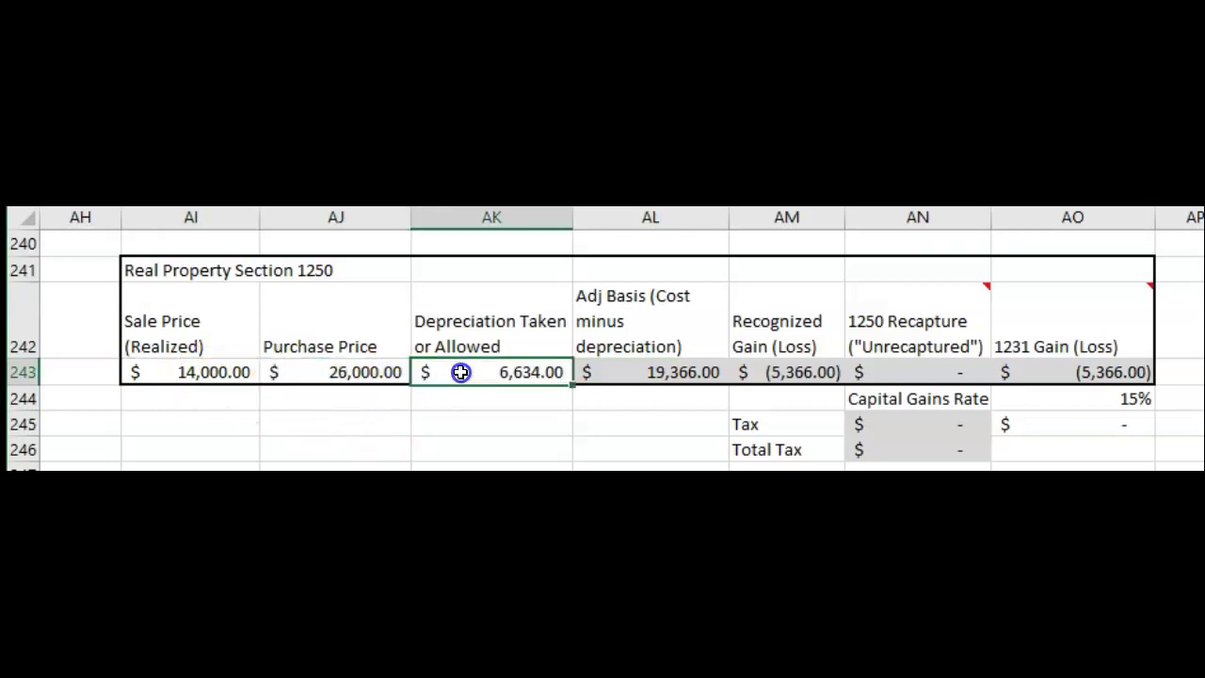
{"action": "left_click", "coordinate": [414, 419]}
{"action": "left_click", "coordinate": [184, 396]}
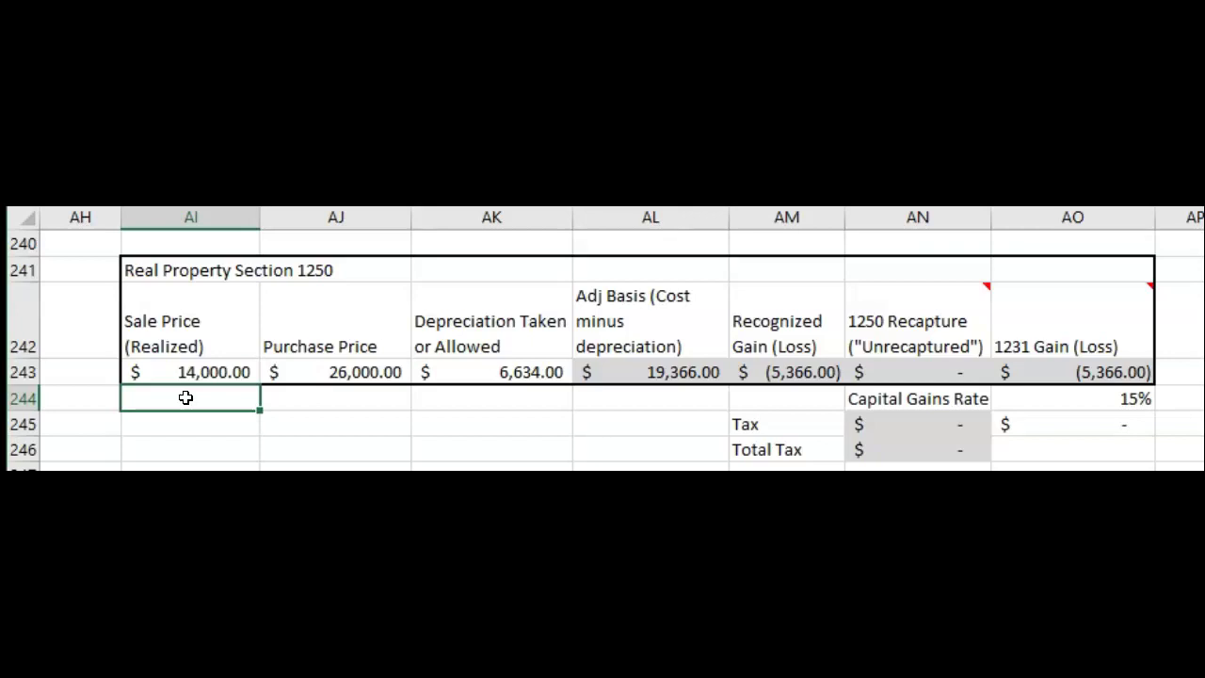
{"action": "left_click", "coordinate": [544, 425]}
{"action": "left_click_drag", "start_coordinate": [672, 375], "coordinate": [1117, 372]}
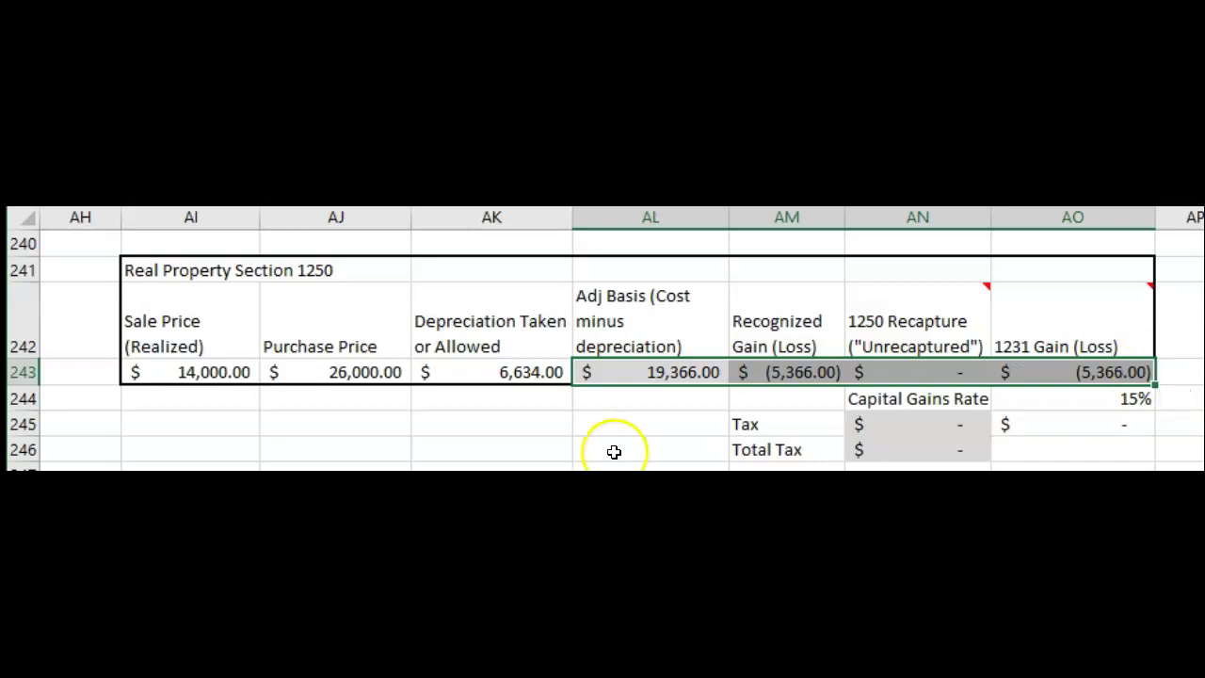
{"action": "left_click", "coordinate": [525, 424]}
{"action": "left_click", "coordinate": [518, 401]}
{"action": "left_click", "coordinate": [336, 420]}
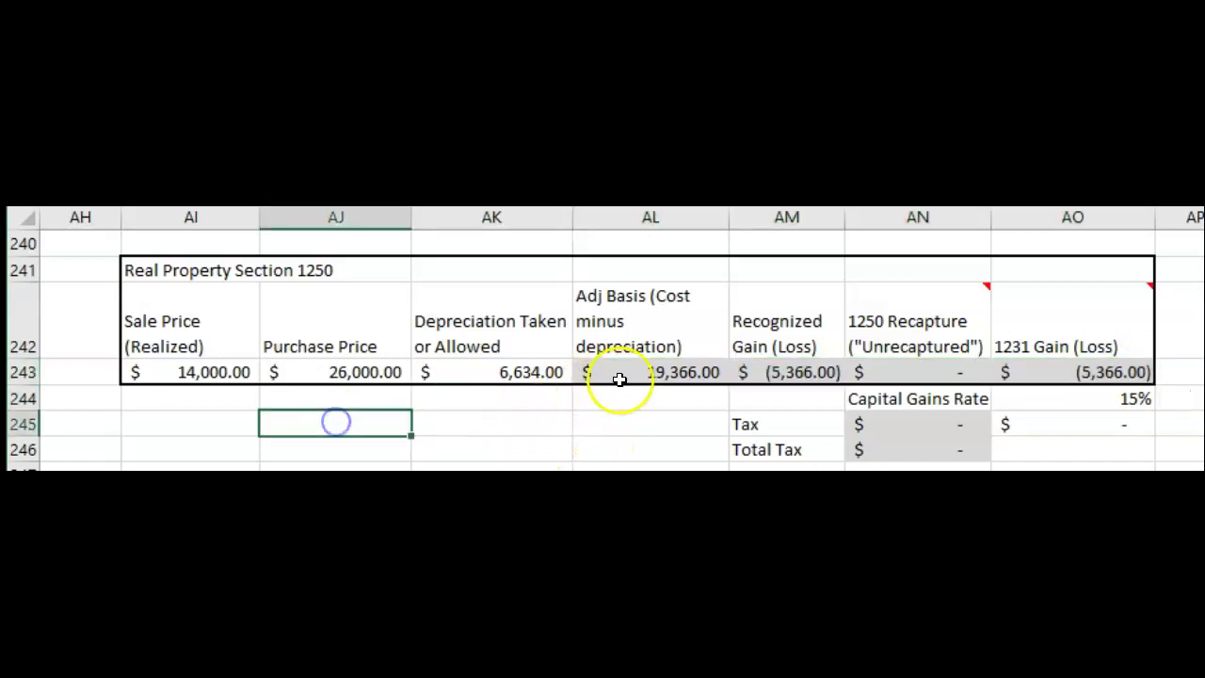
Step: Examine the adjusted basis, recognized gain (loss) and 1250 recapture results in row 243
{"action": "left_click", "coordinate": [650, 371]}
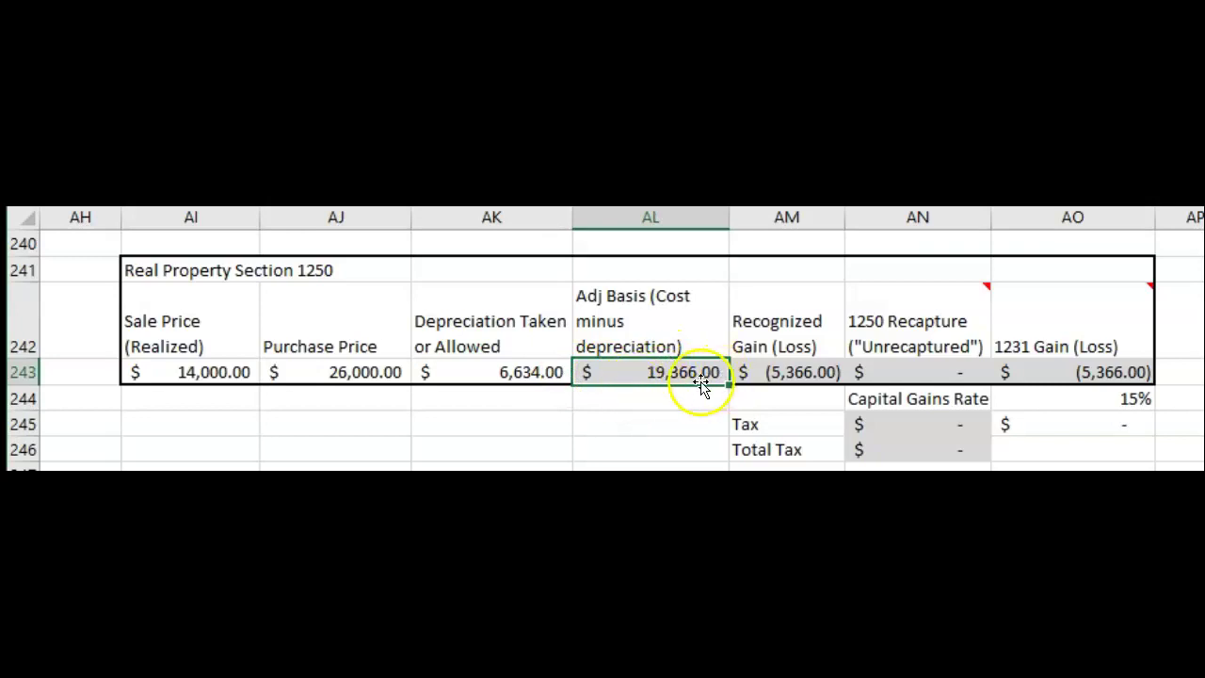
{"action": "left_click", "coordinate": [799, 377]}
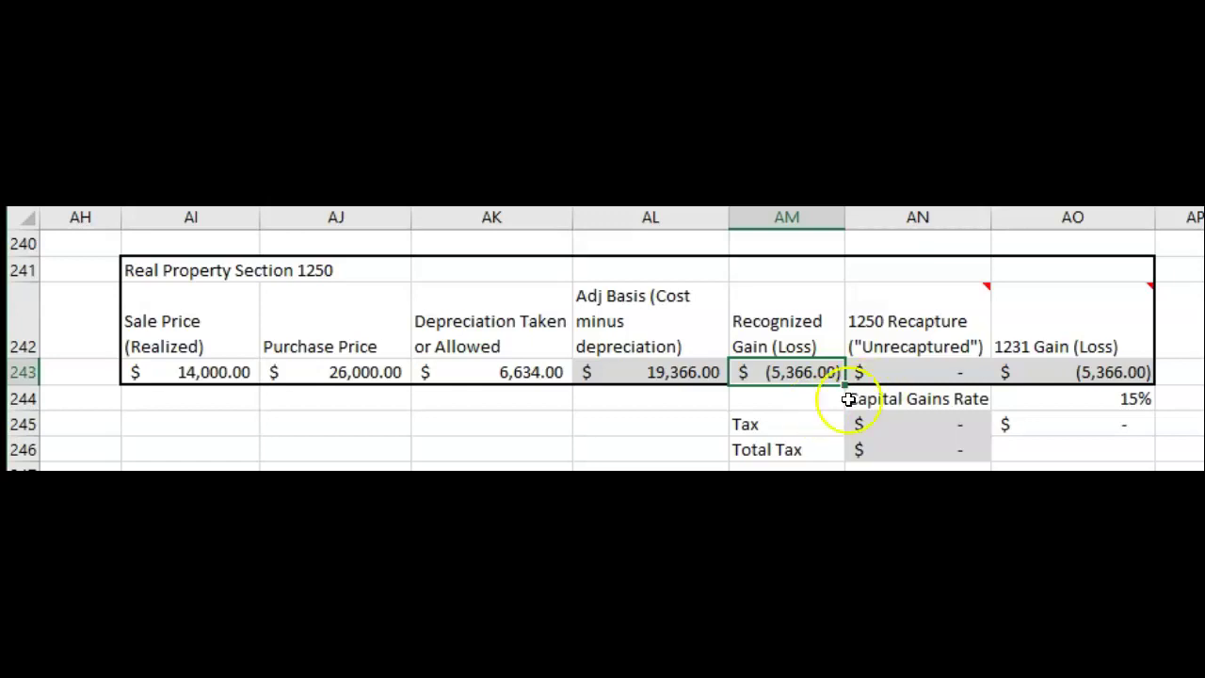
{"action": "left_click", "coordinate": [802, 406]}
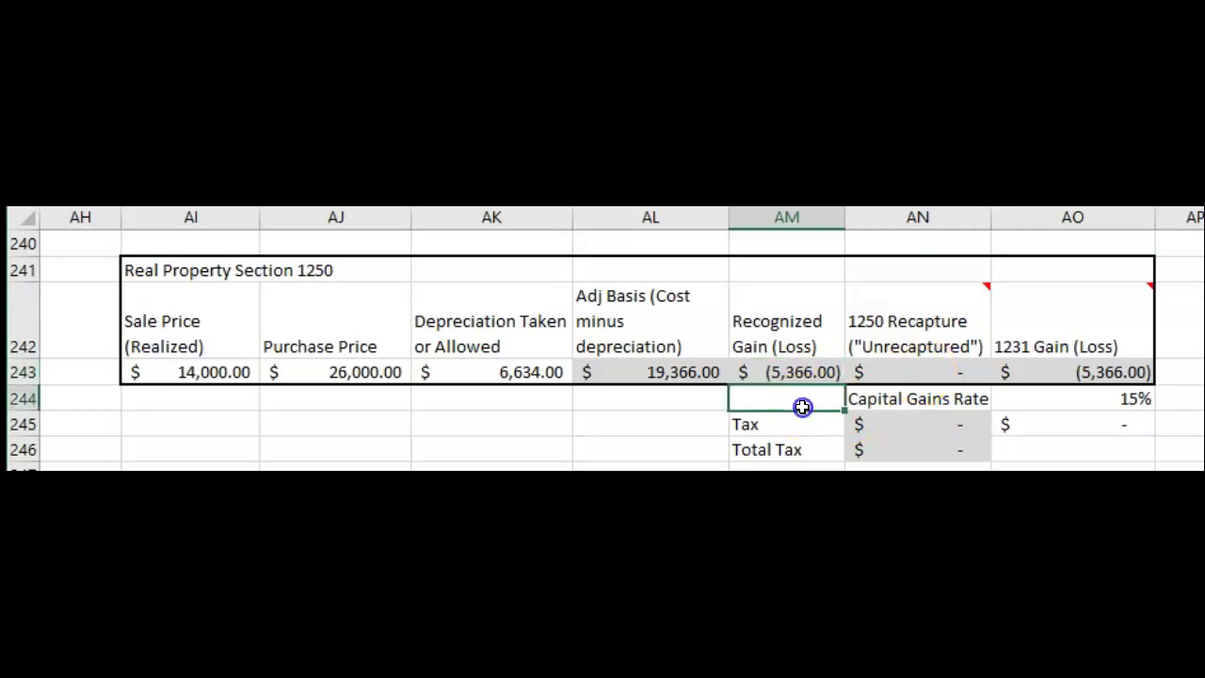
{"action": "left_click", "coordinate": [879, 370]}
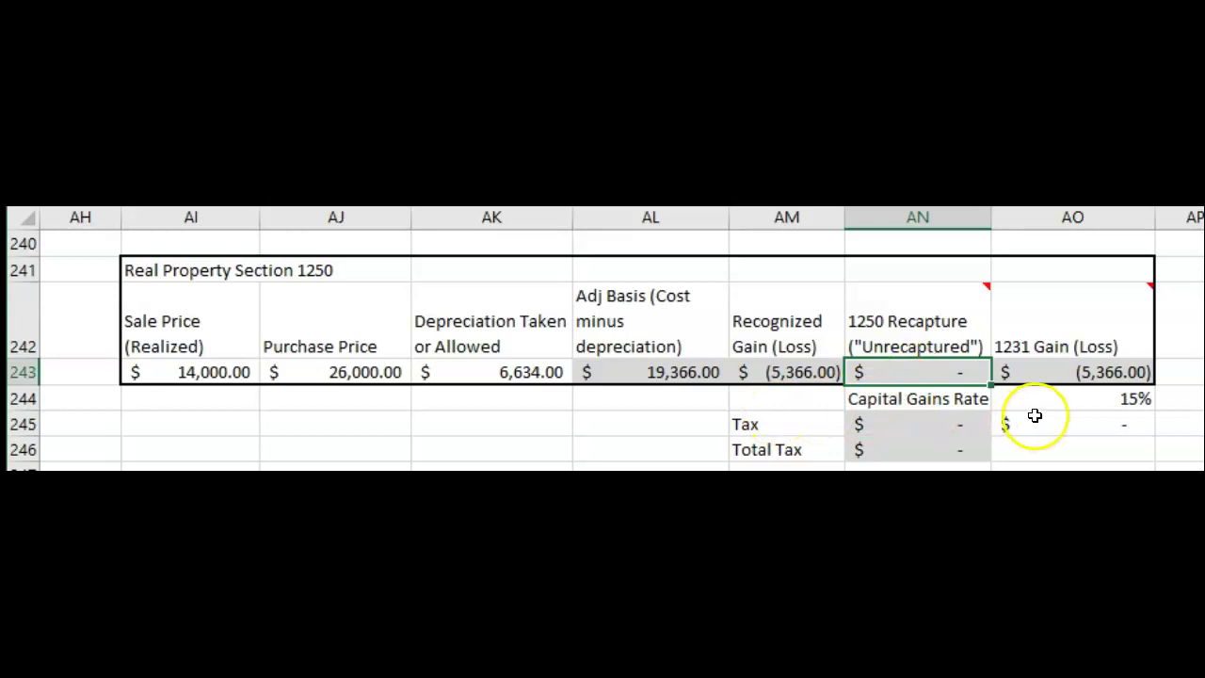
{"action": "left_click", "coordinate": [797, 398]}
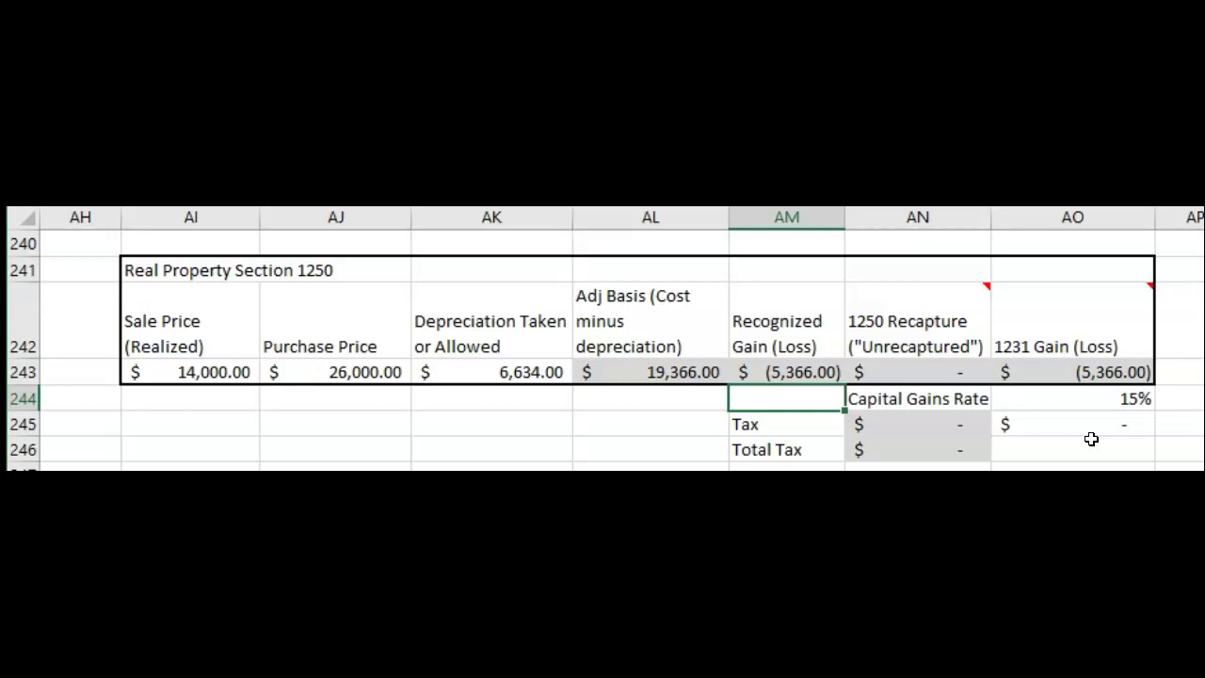
Step: Read the comment attached to the 1250 Recapture ("Unrecaptured") heading in AN242
{"action": "left_click", "coordinate": [926, 370]}
{"action": "mouse_move", "coordinate": [978, 347]}
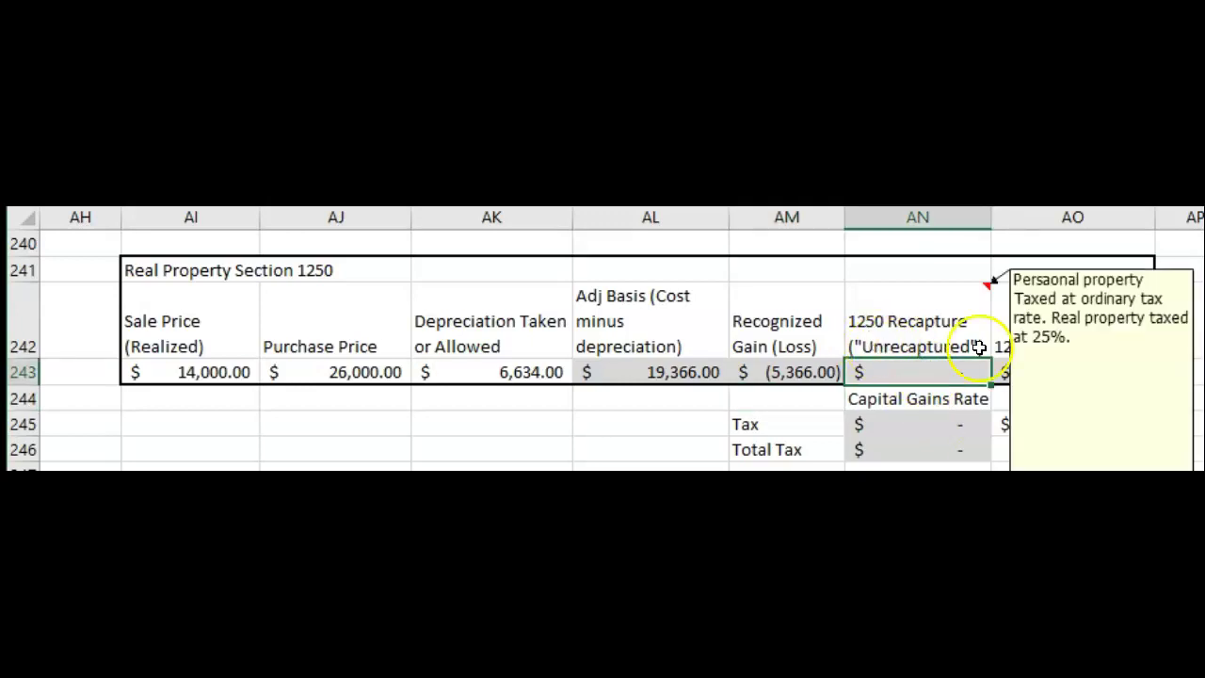
{"action": "left_click", "coordinate": [913, 347]}
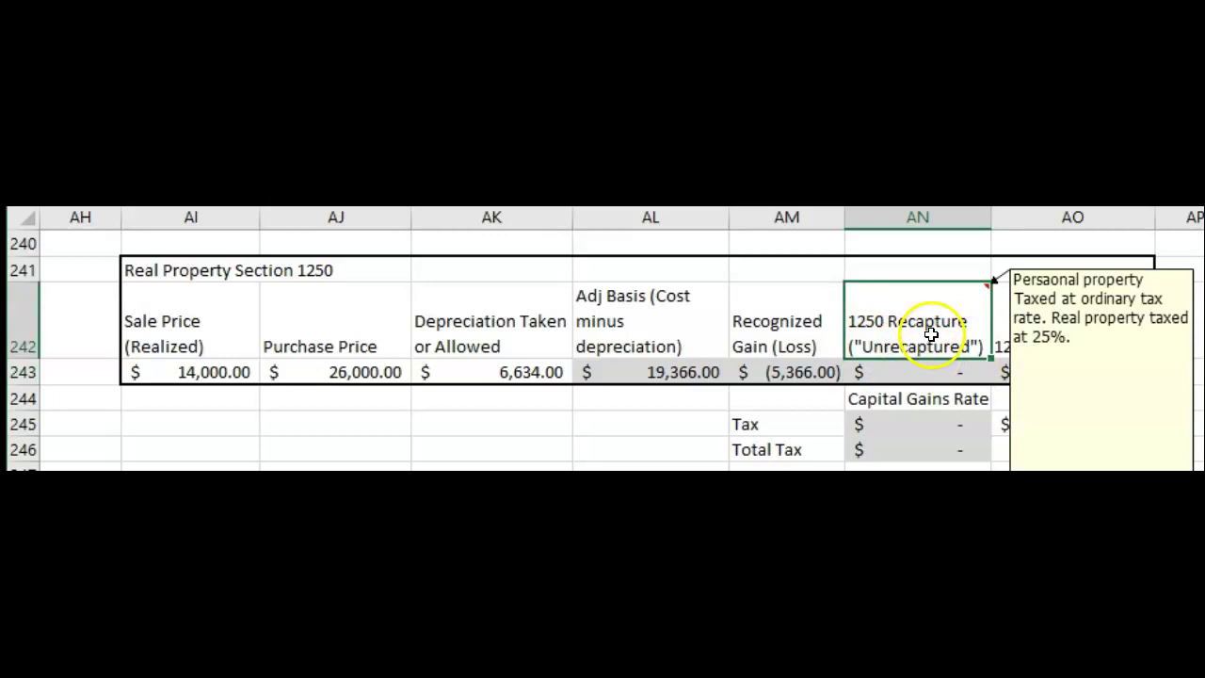
{"action": "left_click", "coordinate": [939, 324]}
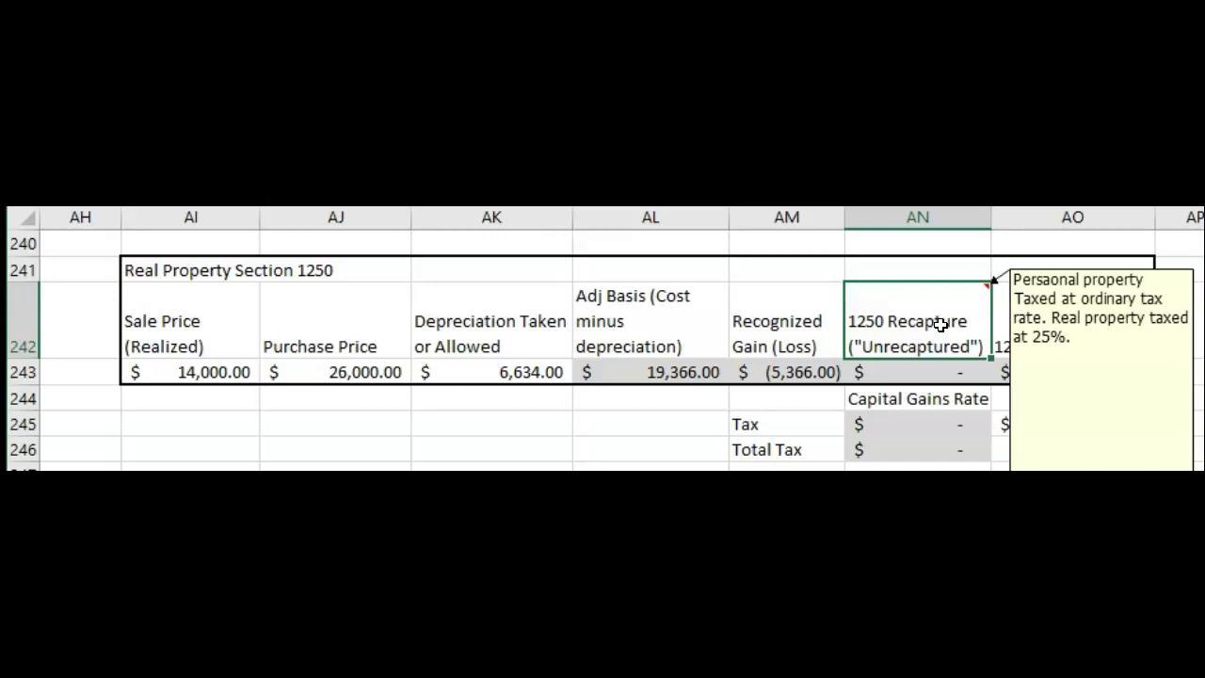
{"action": "left_click", "coordinate": [930, 324]}
{"action": "left_click", "coordinate": [893, 329]}
{"action": "left_click", "coordinate": [788, 334]}
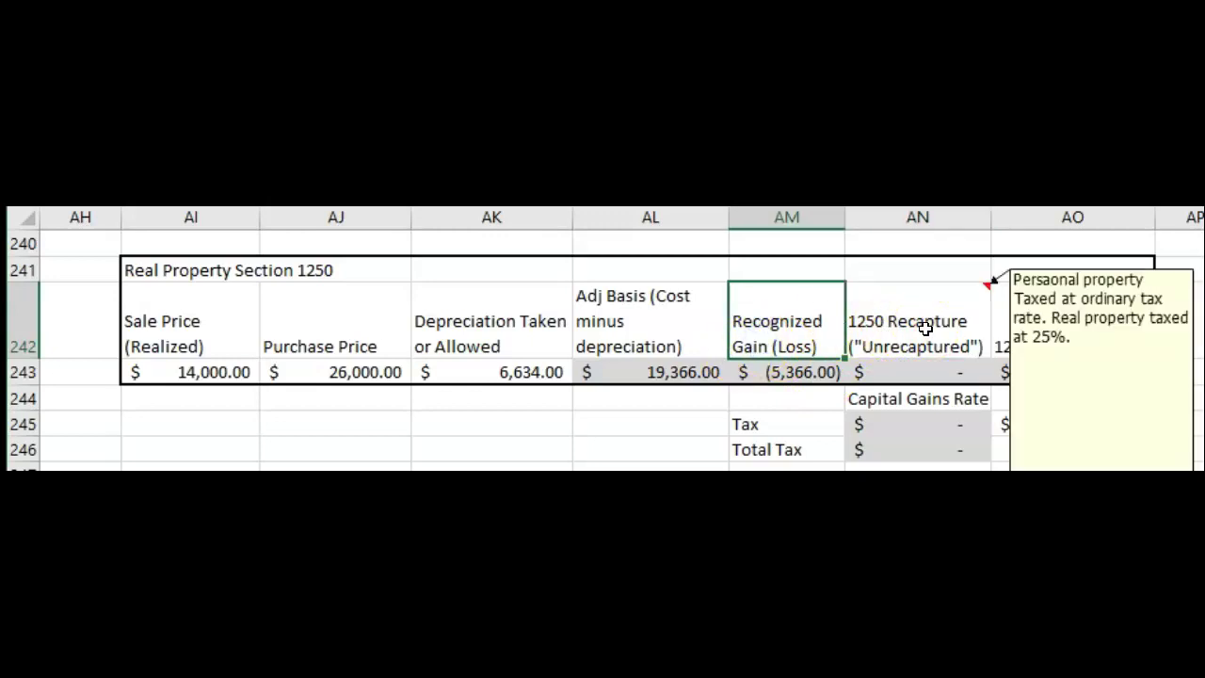
Step: Examine the 1231 gain (loss), the capital gains rate and the tax cells below the Section 1250 table
{"action": "left_click", "coordinate": [954, 371]}
{"action": "left_click", "coordinate": [1077, 372]}
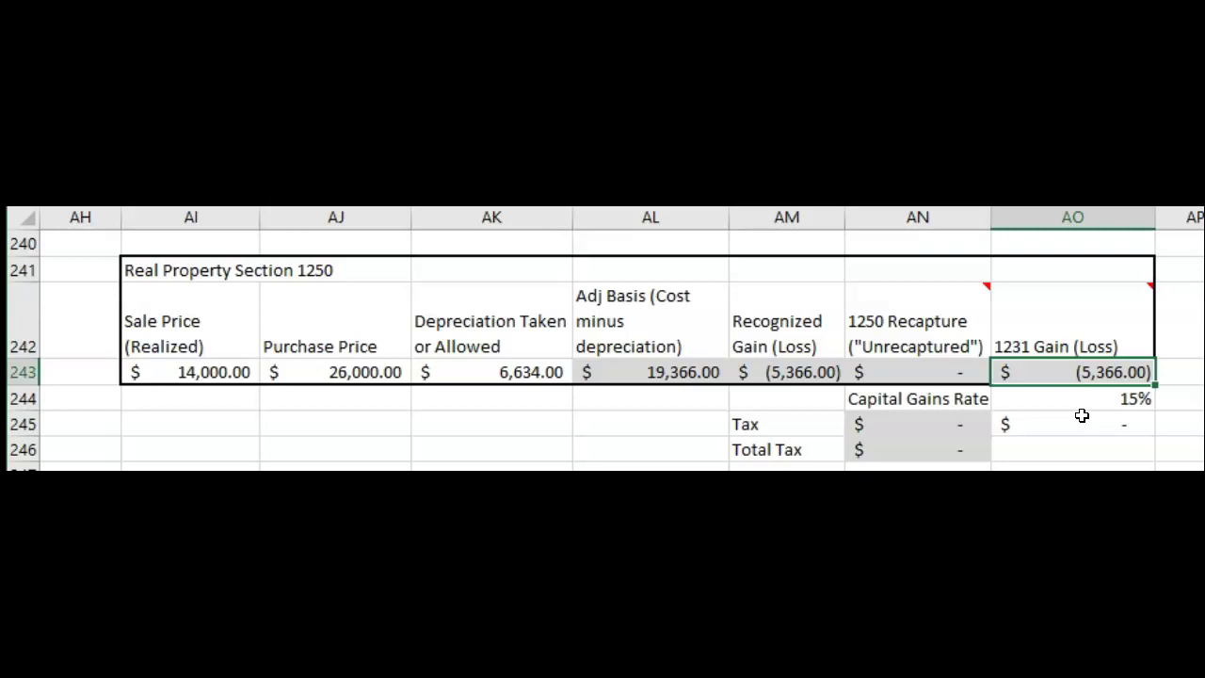
{"action": "left_click", "coordinate": [1076, 401]}
{"action": "left_click", "coordinate": [956, 425]}
{"action": "left_click", "coordinate": [1090, 451]}
{"action": "left_click", "coordinate": [924, 421]}
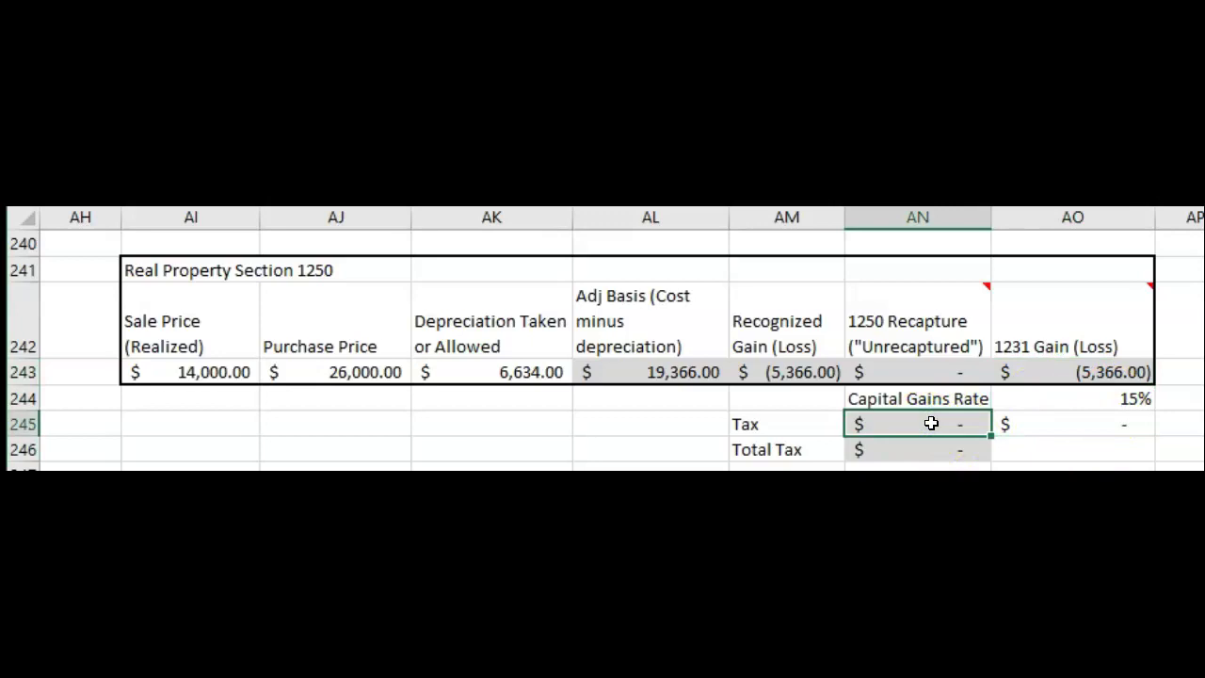
{"action": "left_click", "coordinate": [1045, 440]}
{"action": "left_click", "coordinate": [1074, 399]}
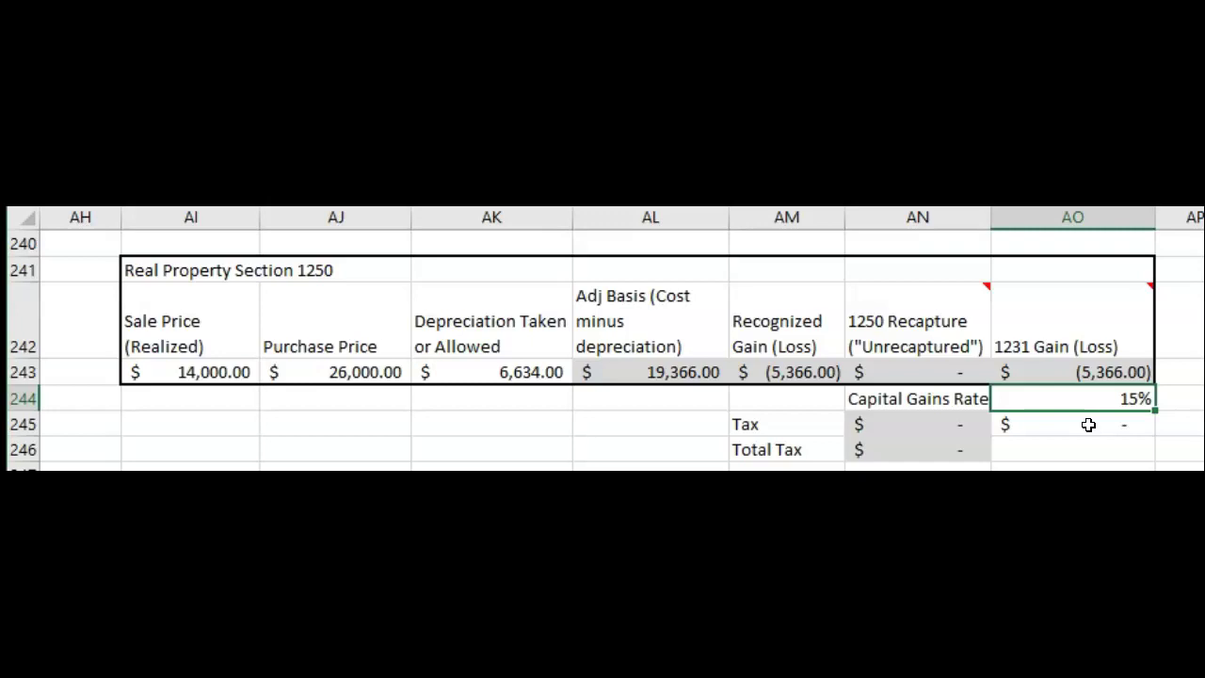
{"action": "left_click", "coordinate": [1100, 440]}
{"action": "left_click", "coordinate": [1114, 399]}
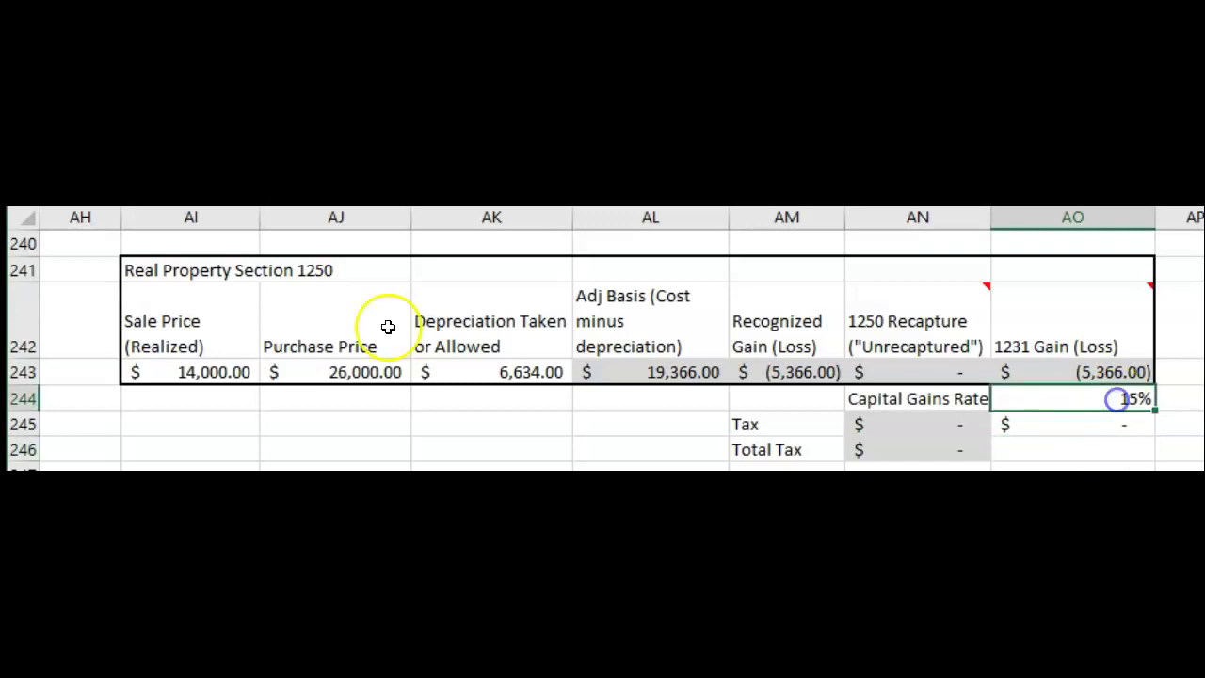
Step: Set the sale price in AI243 to 25000 and check the adjusted basis in AL243
{"action": "left_click", "coordinate": [174, 370]}
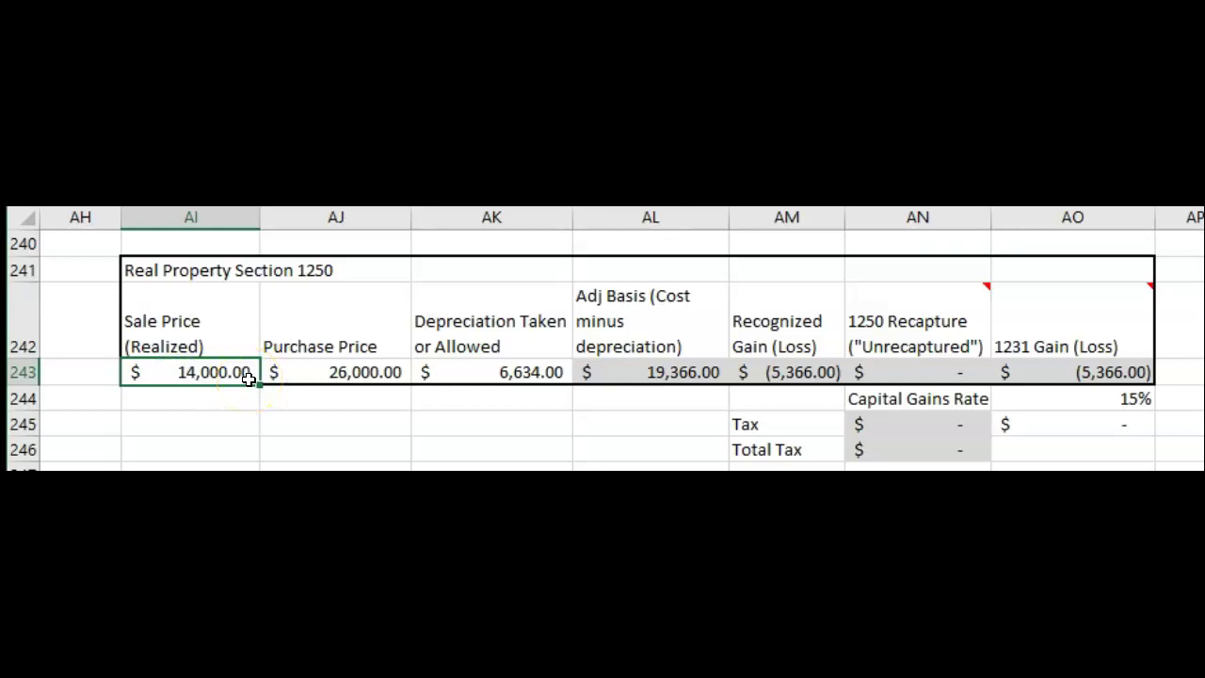
{"action": "type", "text": "25000"}
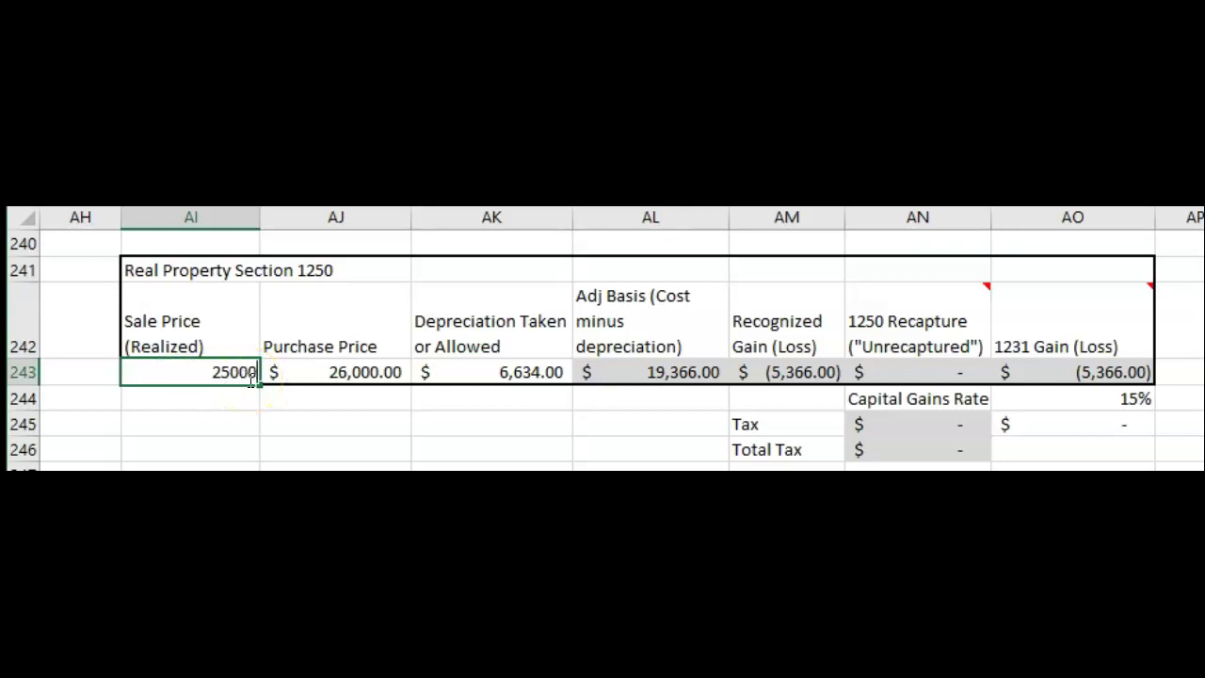
{"action": "key", "text": "Return"}
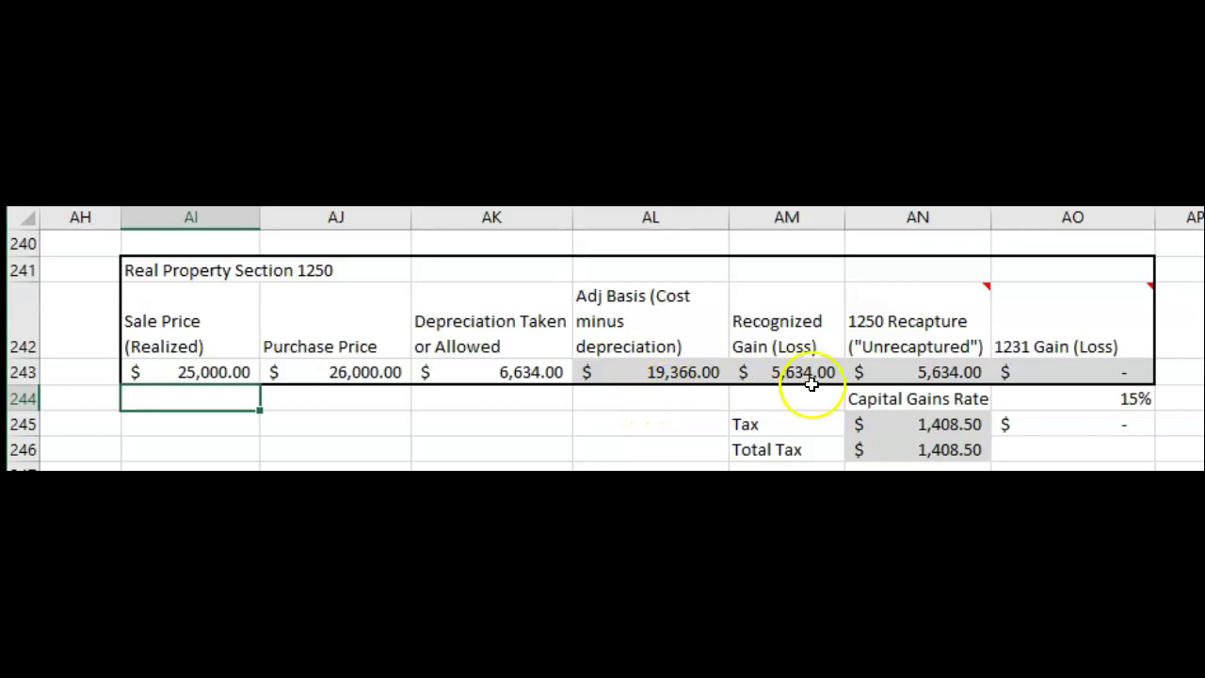
{"action": "left_click", "coordinate": [625, 424]}
{"action": "left_click", "coordinate": [667, 366]}
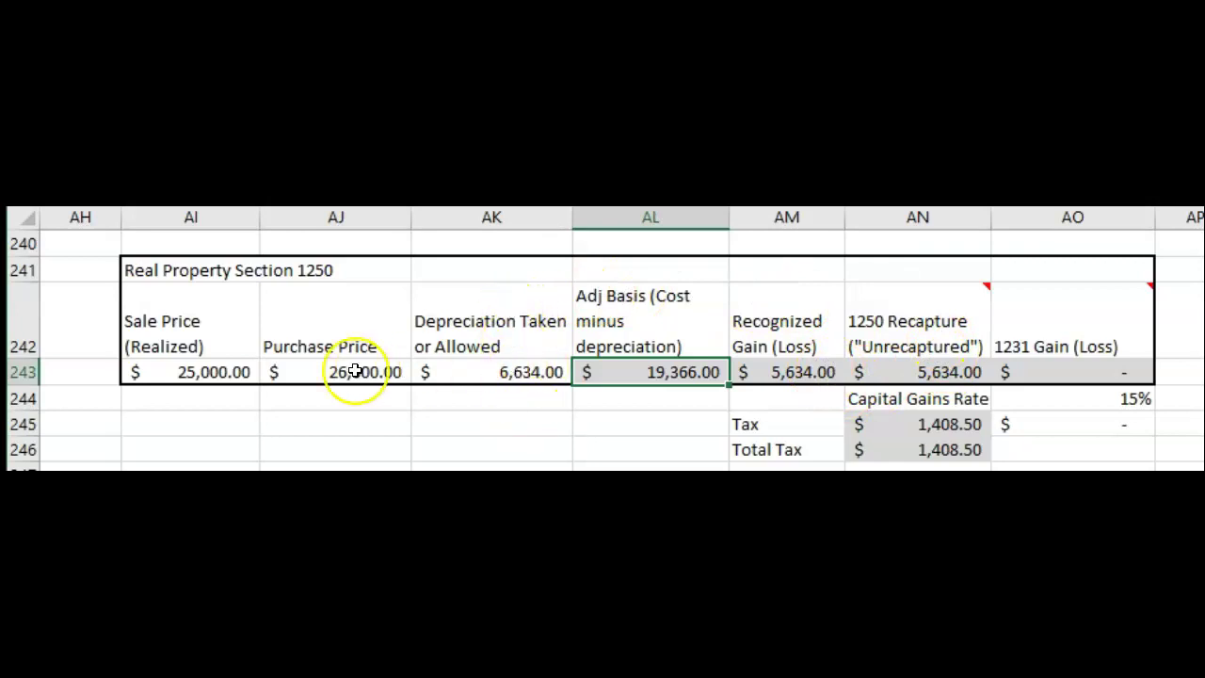
Step: Set the sale price in AI243 to 30,000
{"action": "left_click", "coordinate": [241, 371]}
{"action": "type", "text": "30,0"}
{"action": "type", "text": "00"}
{"action": "key", "text": "Return"}
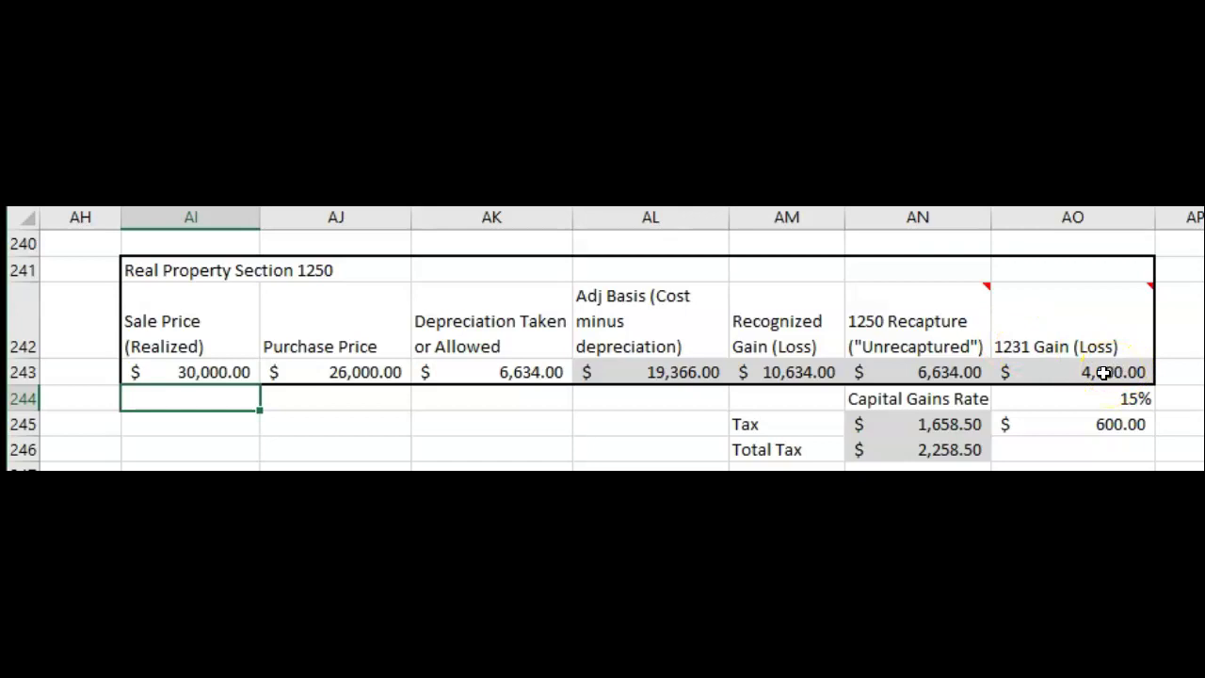
Step: View the comment on the 1231 Gain (Loss) heading and check the capital gains rate in AO244
{"action": "left_click", "coordinate": [1078, 330]}
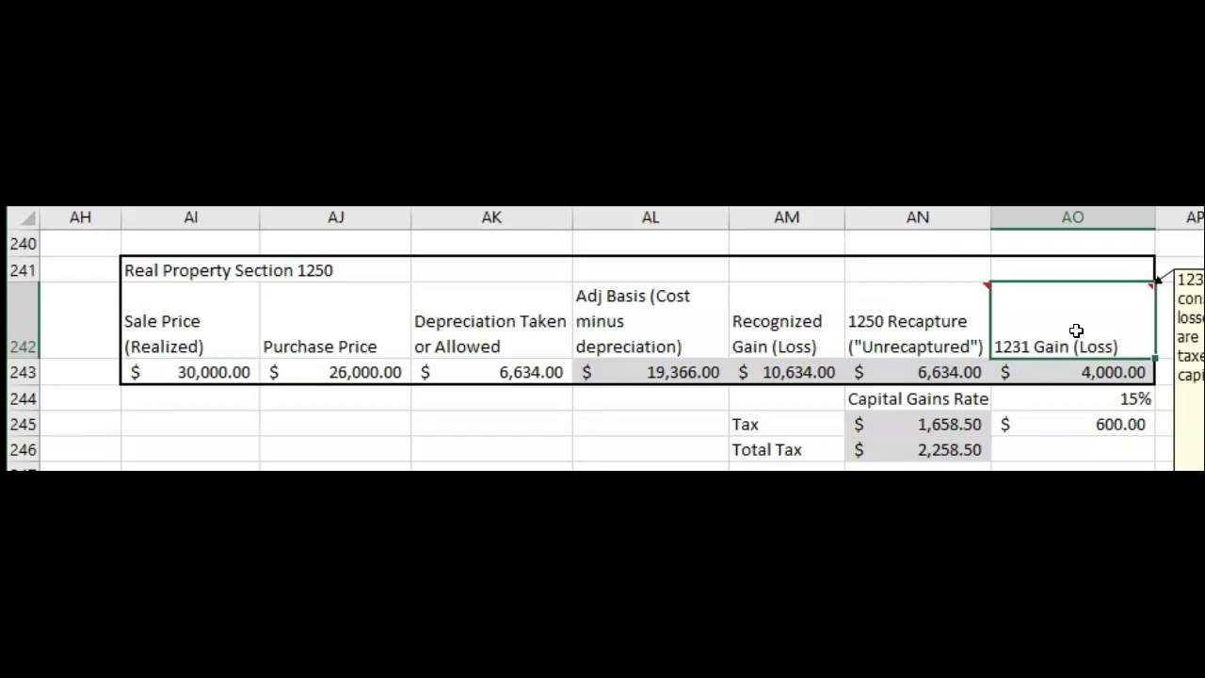
{"action": "left_click", "coordinate": [1071, 421]}
{"action": "left_click", "coordinate": [1082, 399]}
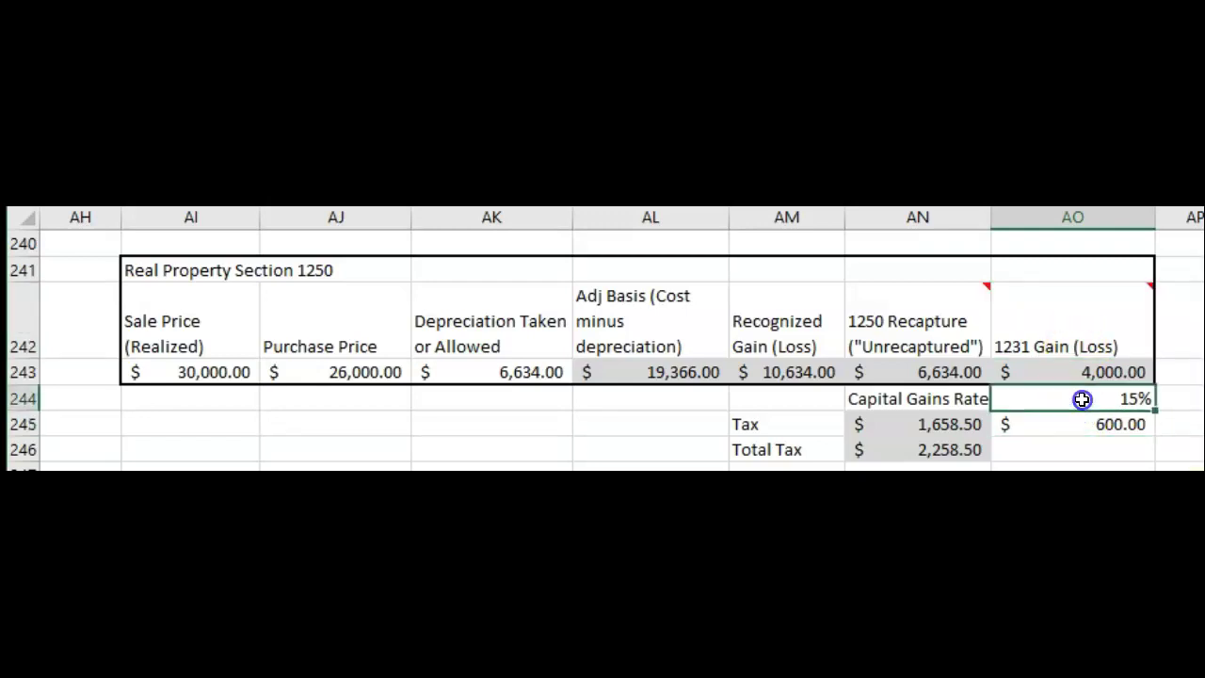
{"action": "left_click", "coordinate": [1090, 447]}
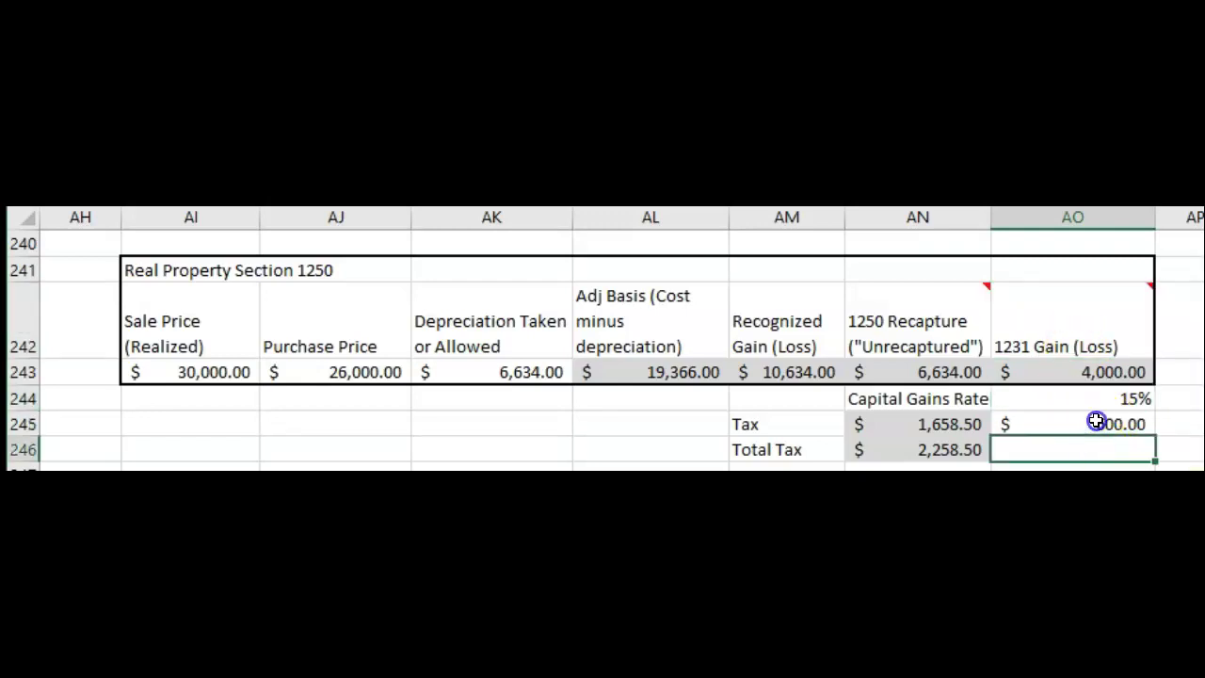
Step: Inspect the 1231 tax formula in AO245 and the gain and rate cells it refers to, leaving the formula as it is
{"action": "left_click", "coordinate": [1096, 421]}
{"action": "key", "text": "F2"}
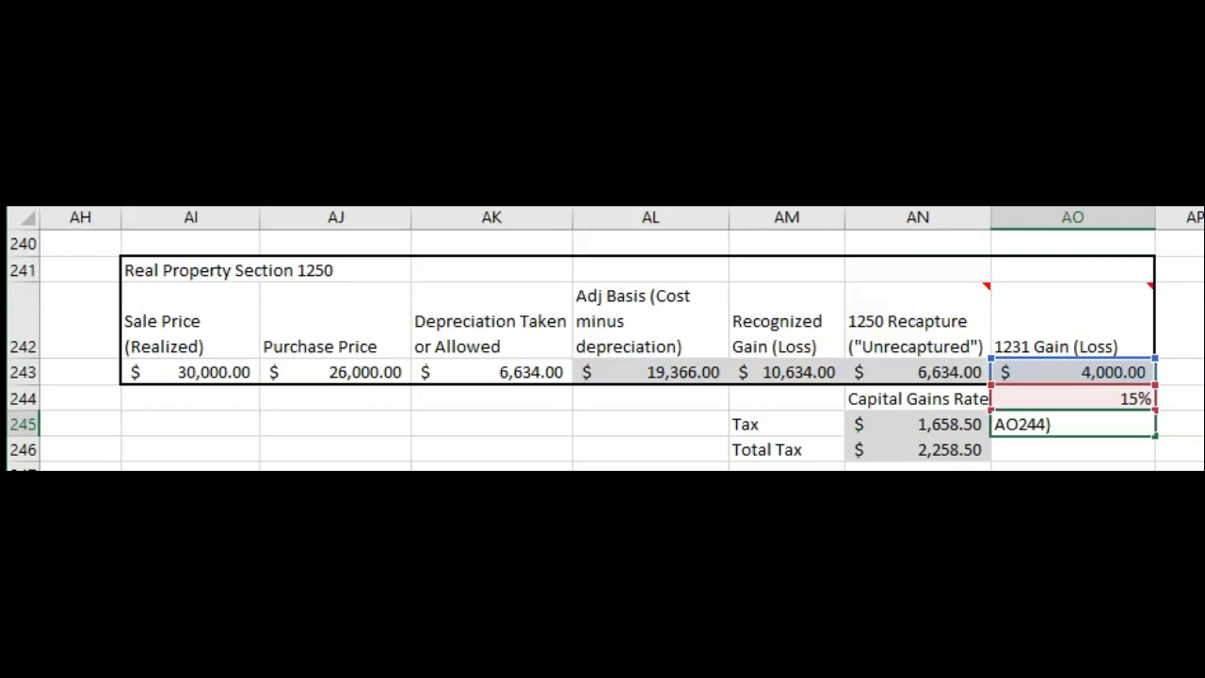
{"action": "key", "text": "Return"}
{"action": "left_click", "coordinate": [1073, 426]}
{"action": "left_click", "coordinate": [1095, 371]}
{"action": "mouse_move", "coordinate": [1095, 372]}
{"action": "left_mouse_down"}
{"action": "mouse_move", "coordinate": [1095, 390]}
{"action": "mouse_move", "coordinate": [1102, 372]}
{"action": "left_mouse_up"}
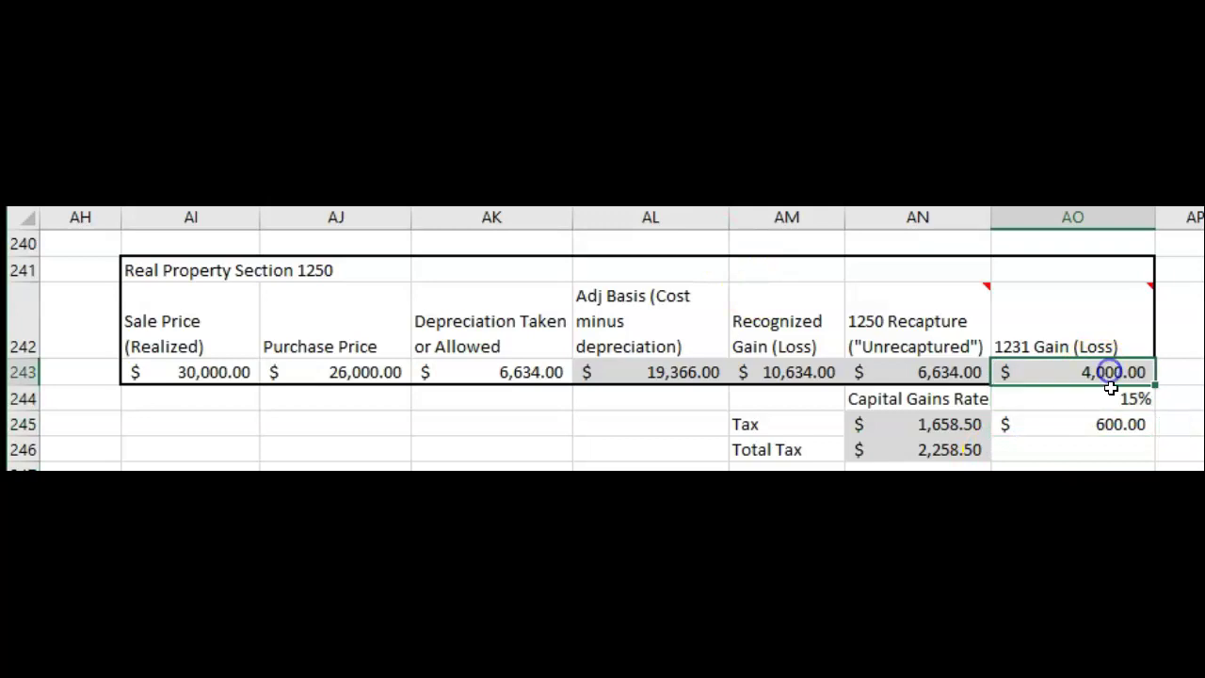
{"action": "left_click", "coordinate": [1106, 397]}
{"action": "left_click", "coordinate": [1095, 422]}
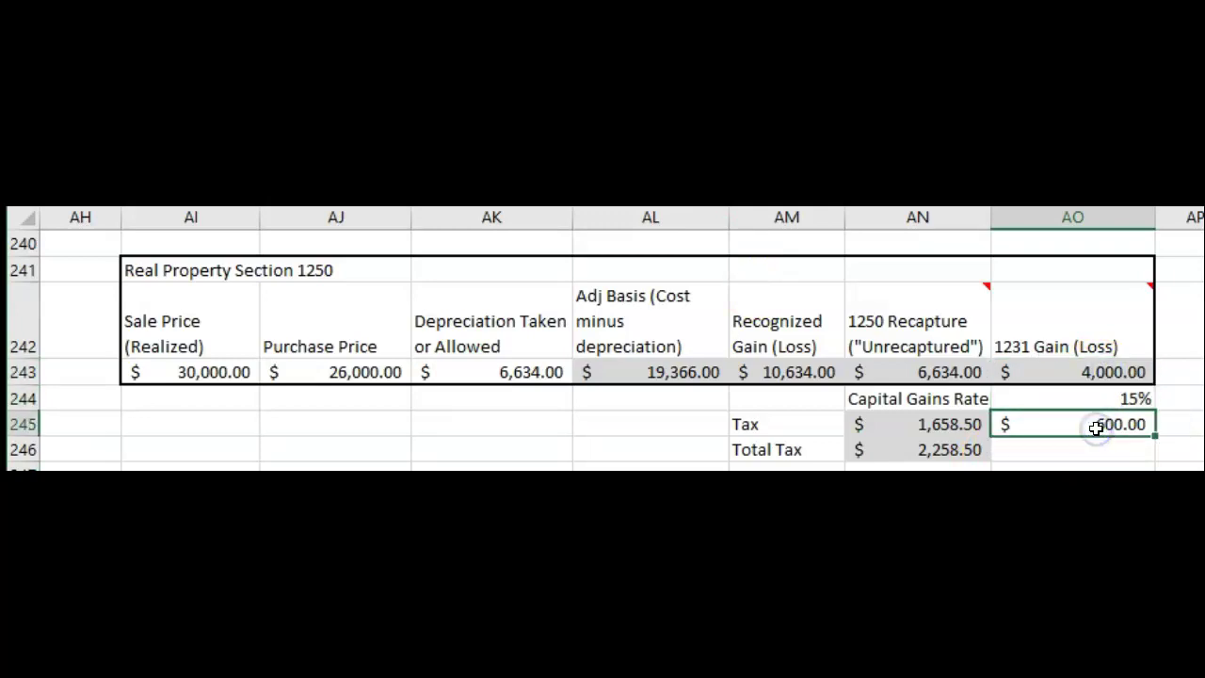
{"action": "left_click", "coordinate": [1089, 445]}
{"action": "left_click", "coordinate": [1098, 423]}
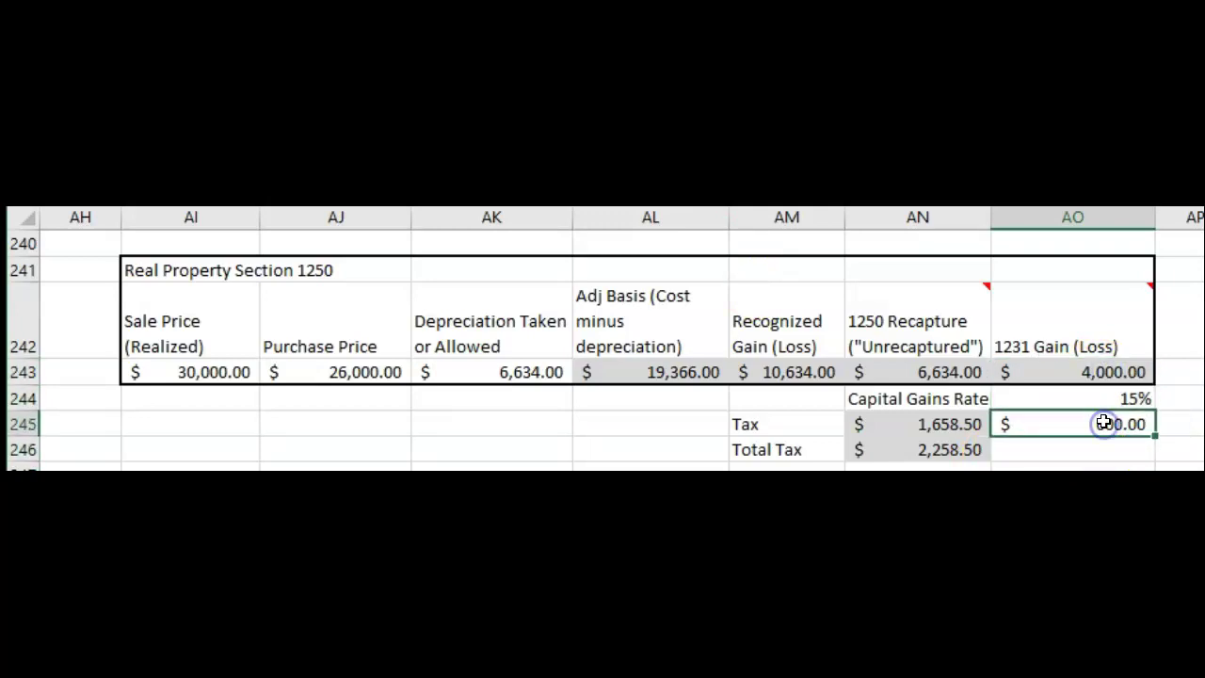
Step: Inspect the 1250 recapture tax formula in AN245 and trace it to the recapture amount in AN243
{"action": "left_click", "coordinate": [963, 423]}
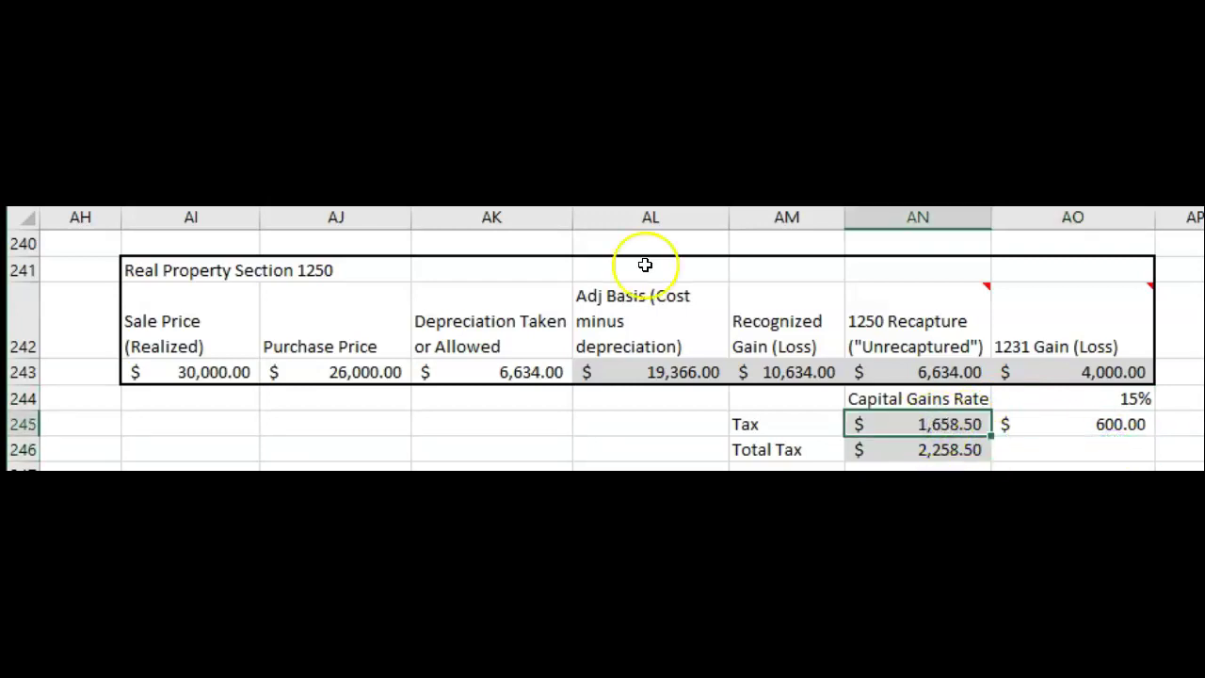
{"action": "key", "text": "F2"}
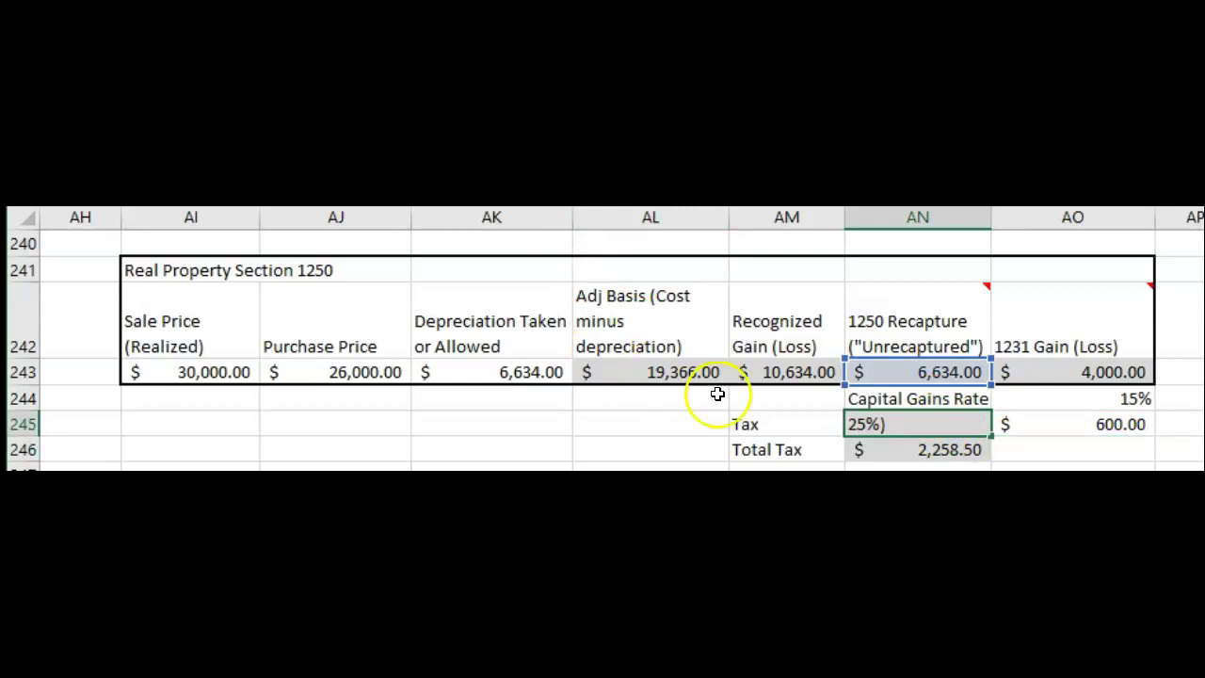
{"action": "left_click", "coordinate": [1084, 450]}
{"action": "mouse_move", "coordinate": [1082, 424]}
{"action": "left_mouse_down"}
{"action": "mouse_move", "coordinate": [1079, 368]}
{"action": "mouse_move", "coordinate": [1082, 423]}
{"action": "left_mouse_up"}
{"action": "left_click", "coordinate": [1082, 448]}
{"action": "left_click", "coordinate": [923, 422]}
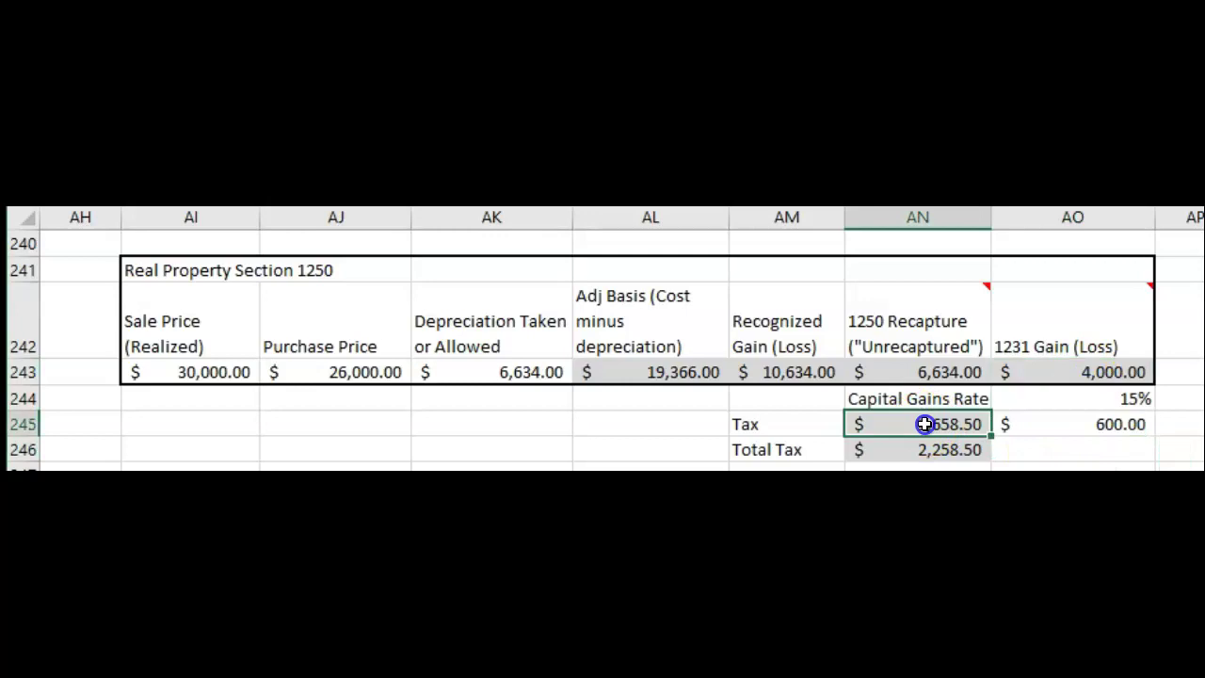
{"action": "left_click", "coordinate": [930, 371]}
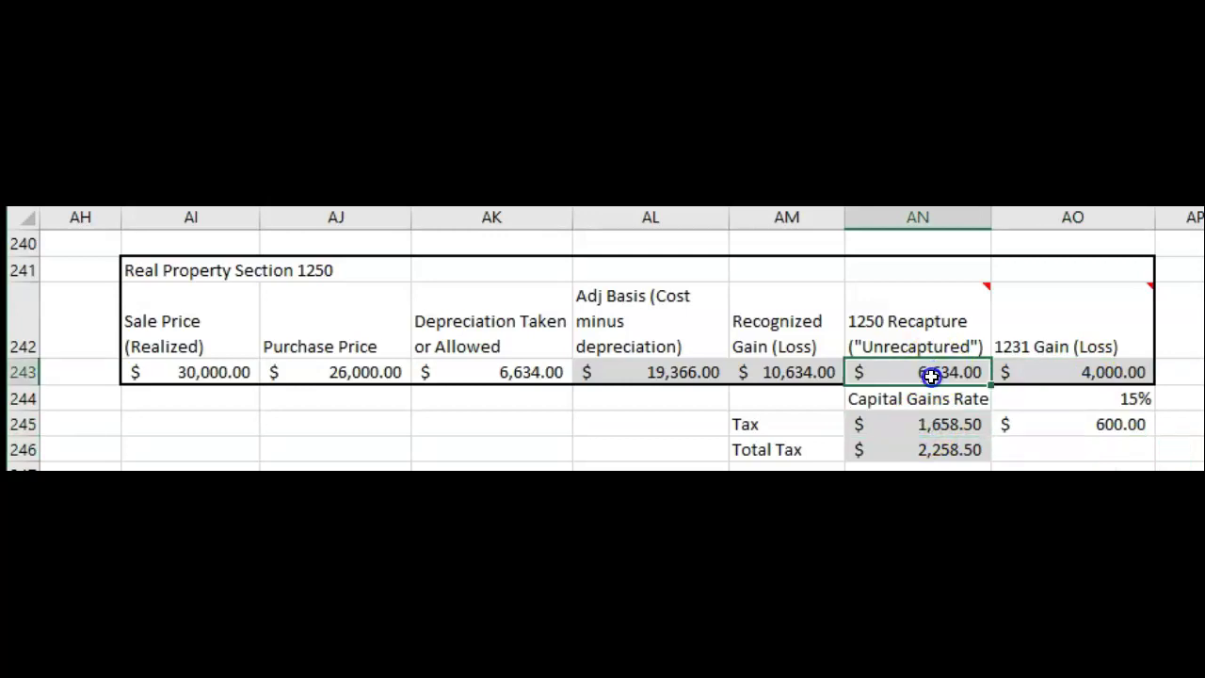
{"action": "left_click_drag", "start_coordinate": [932, 369], "coordinate": [932, 417]}
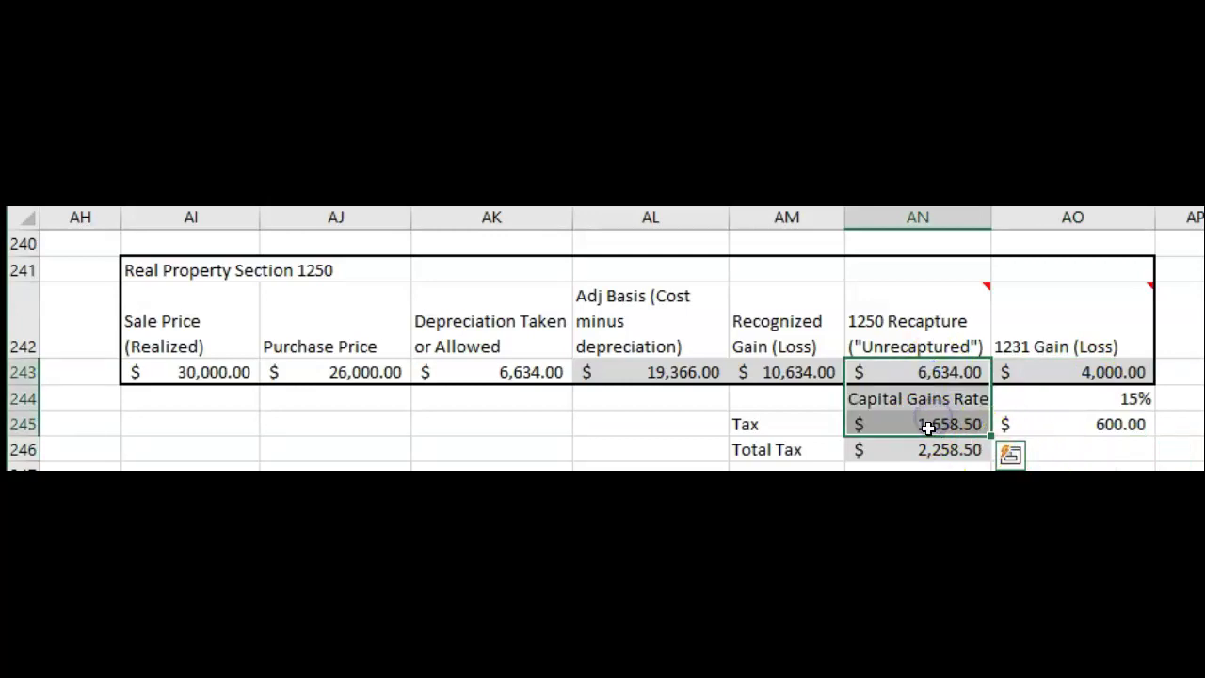
Step: Check the recapture tax cell AN245 against the comment on the 1250 Recapture heading
{"action": "left_click", "coordinate": [928, 422]}
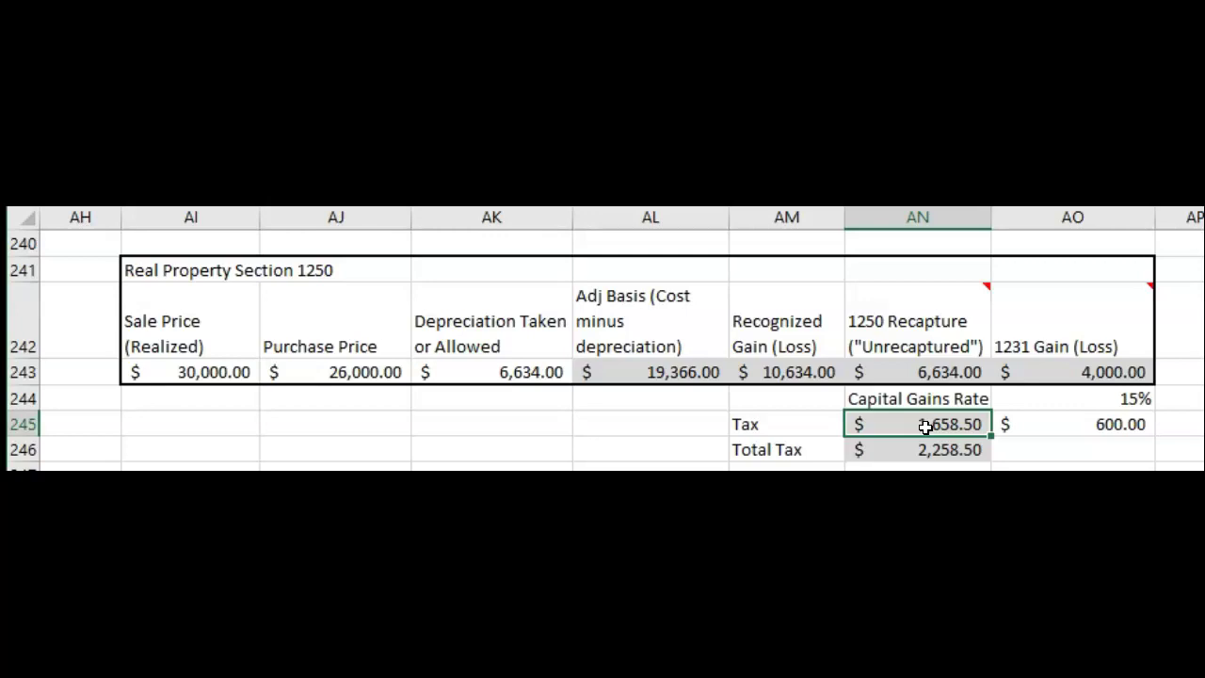
{"action": "mouse_move", "coordinate": [906, 319]}
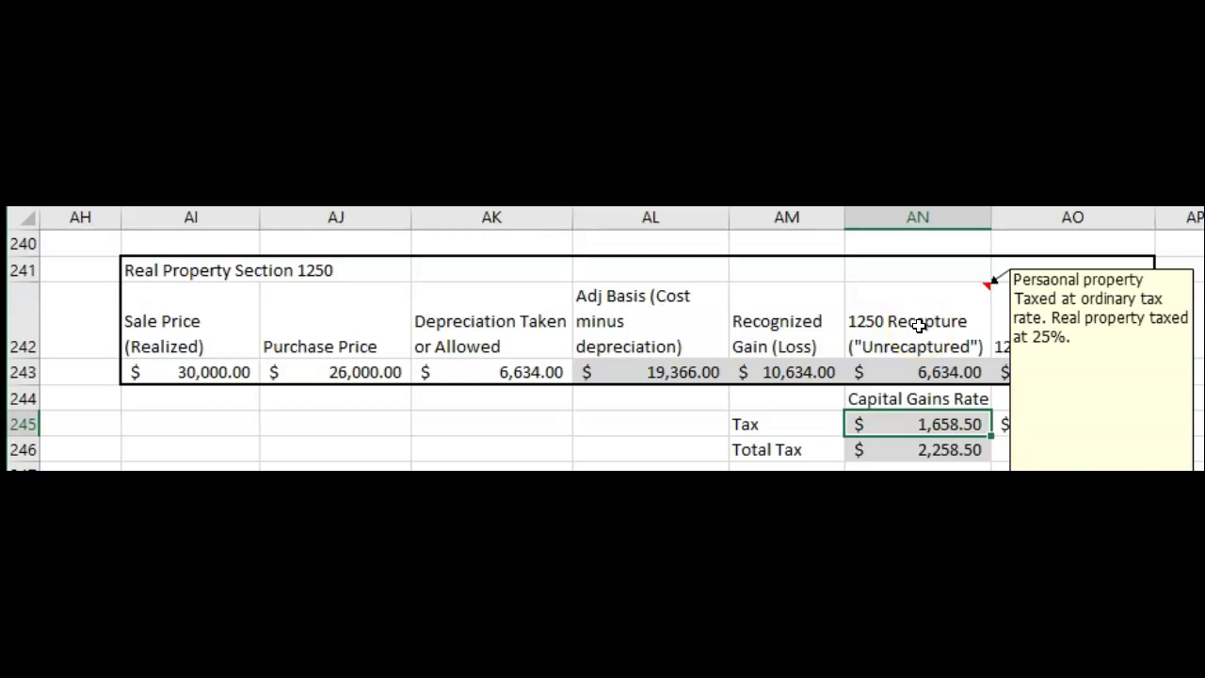
{"action": "left_click", "coordinate": [809, 417]}
{"action": "double_click", "coordinate": [150, 269]}
{"action": "left_click_drag", "start_coordinate": [161, 266], "coordinate": [132, 268]}
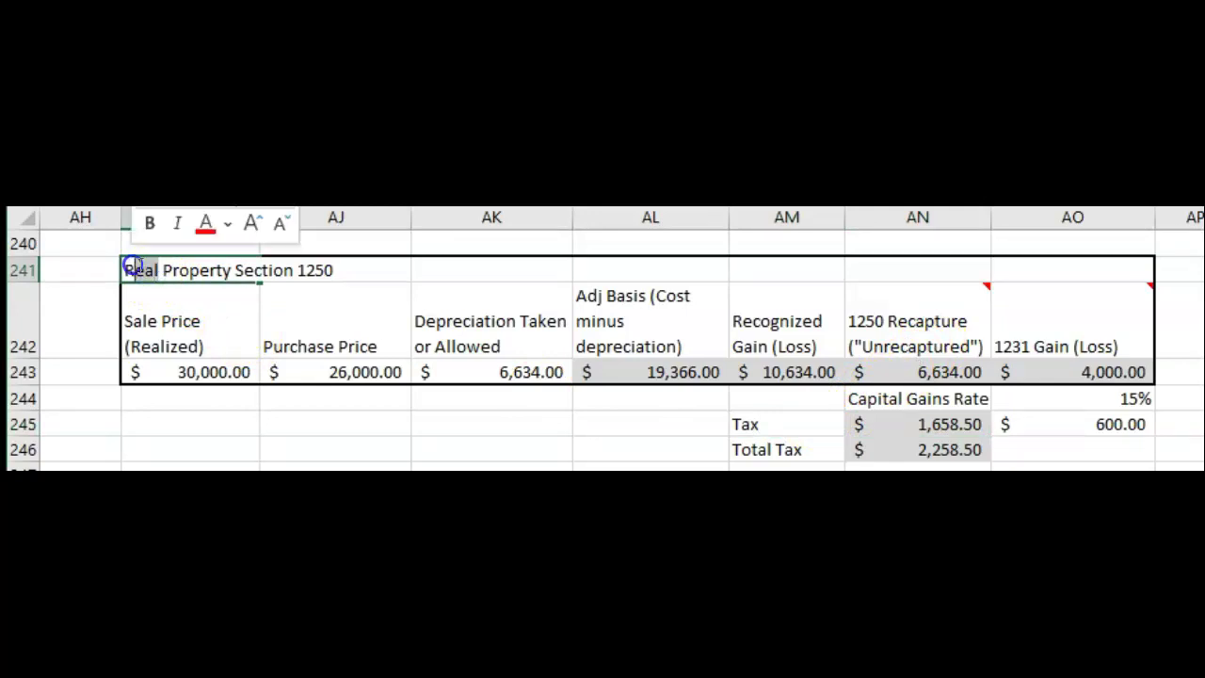
{"action": "left_click", "coordinate": [540, 434]}
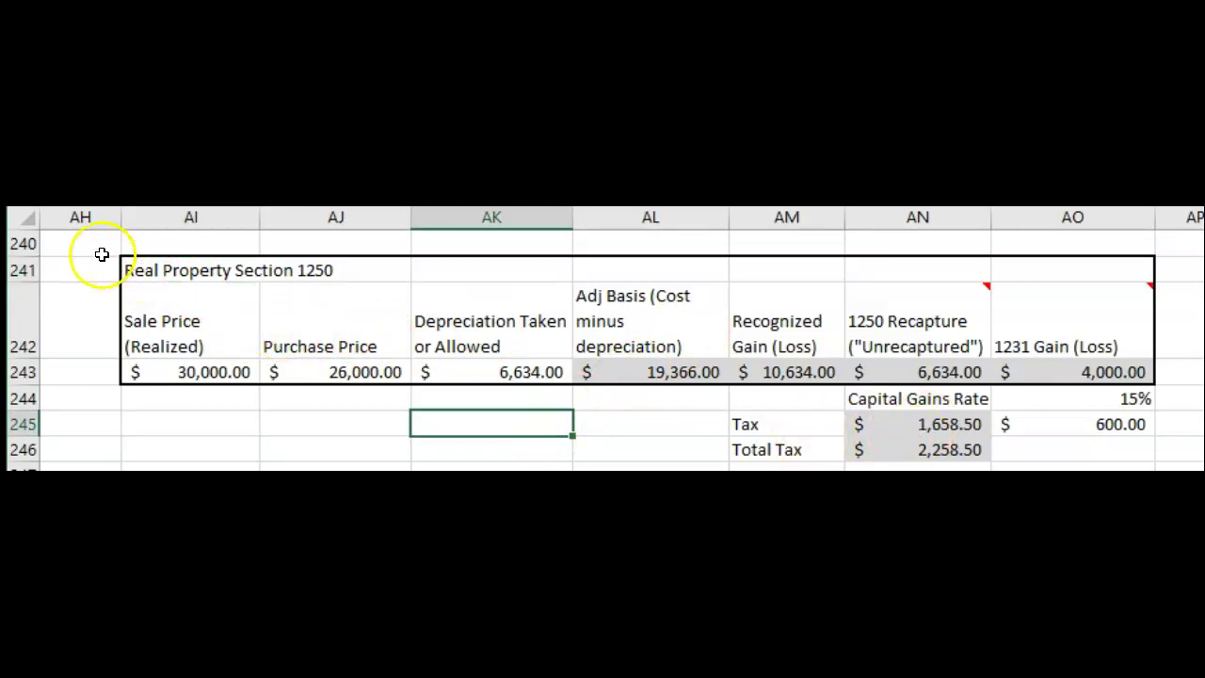
Step: Make only the word "Real" bold in the "Real Property Section 1250" title in AI241
{"action": "left_click", "coordinate": [146, 267]}
{"action": "double_click", "coordinate": [132, 270]}
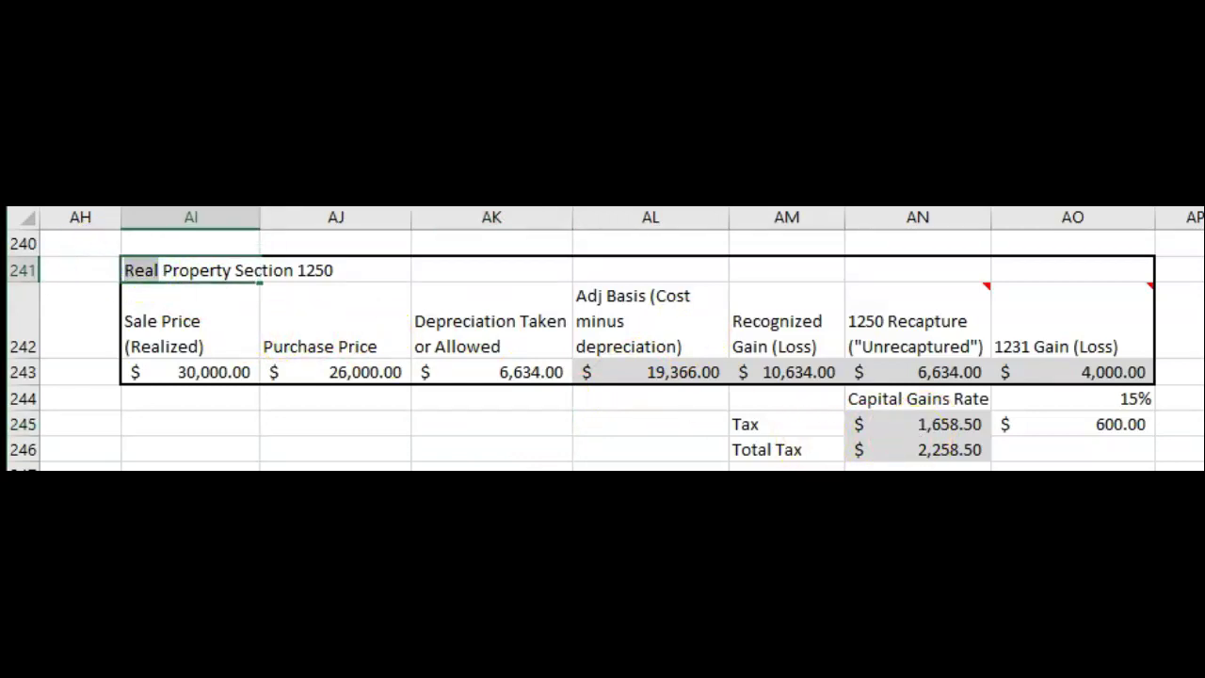
{"action": "key", "text": "ctrl+b"}
{"action": "left_click", "coordinate": [646, 449]}
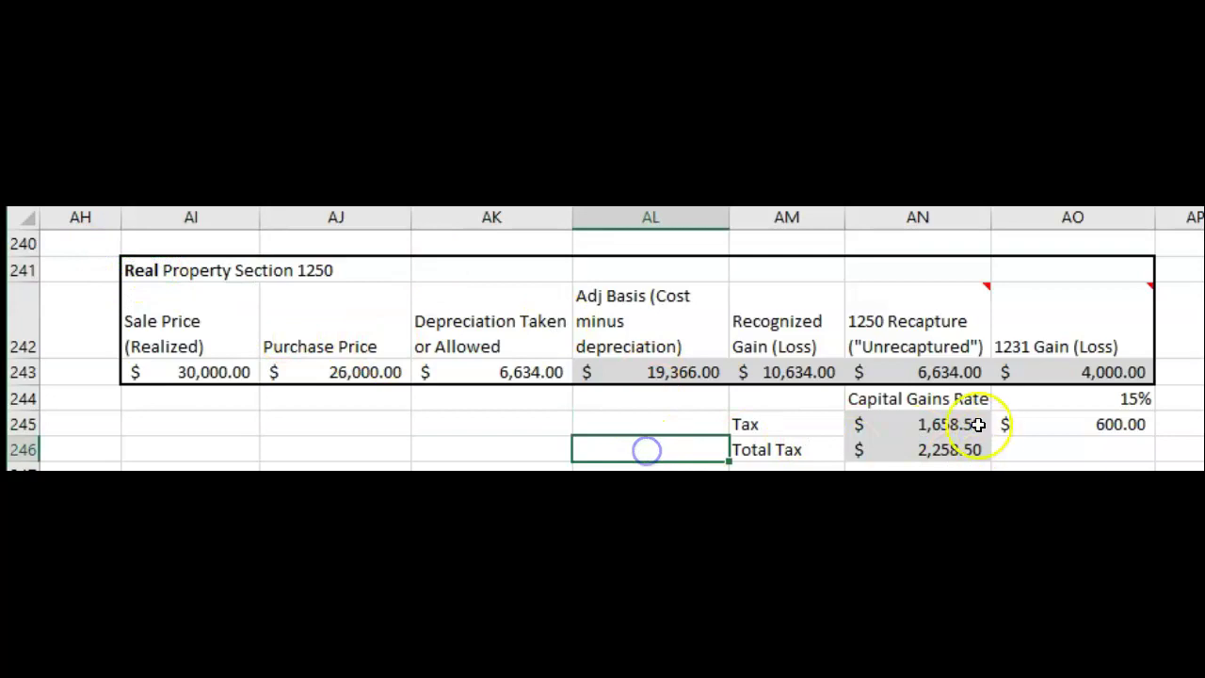
Step: Inspect the Total Tax formula in AN246 and the tax cells AN245 and AO245, and review the comment on the 1250 Recapture heading
{"action": "left_click", "coordinate": [946, 419]}
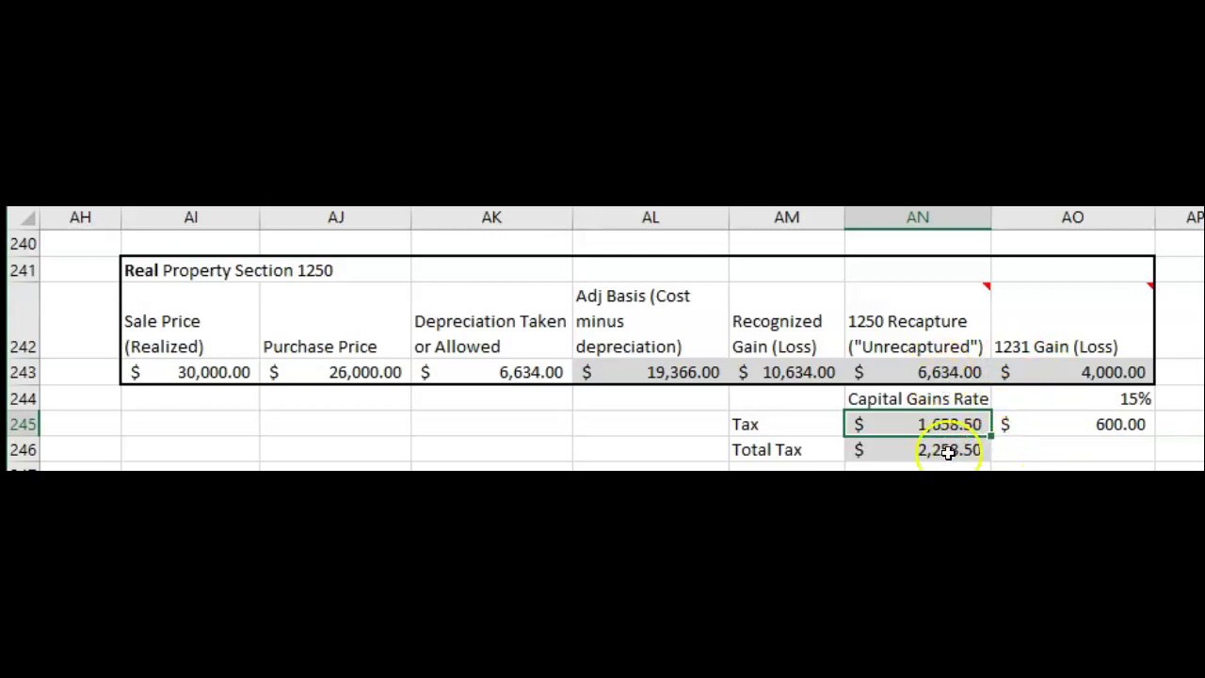
{"action": "left_click", "coordinate": [939, 372]}
{"action": "left_click", "coordinate": [944, 449]}
{"action": "double_click", "coordinate": [944, 449]}
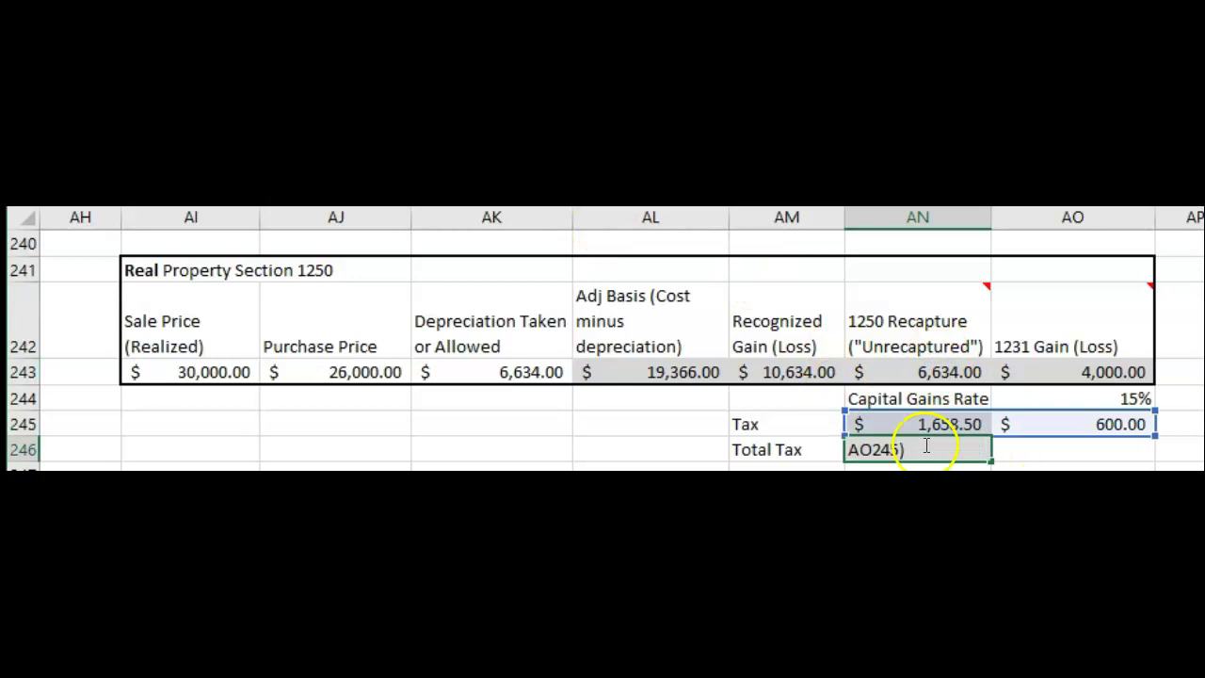
{"action": "left_click", "coordinate": [1035, 452]}
{"action": "left_click_drag", "start_coordinate": [938, 422], "coordinate": [1116, 427]}
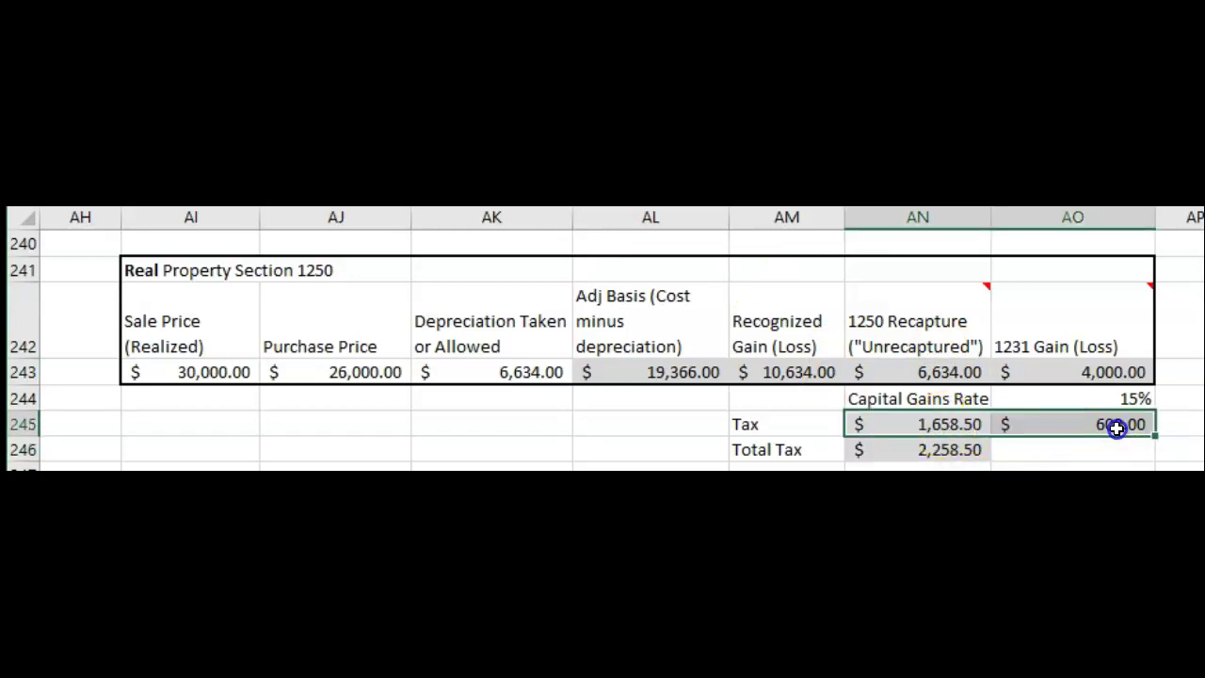
{"action": "left_click", "coordinate": [954, 449]}
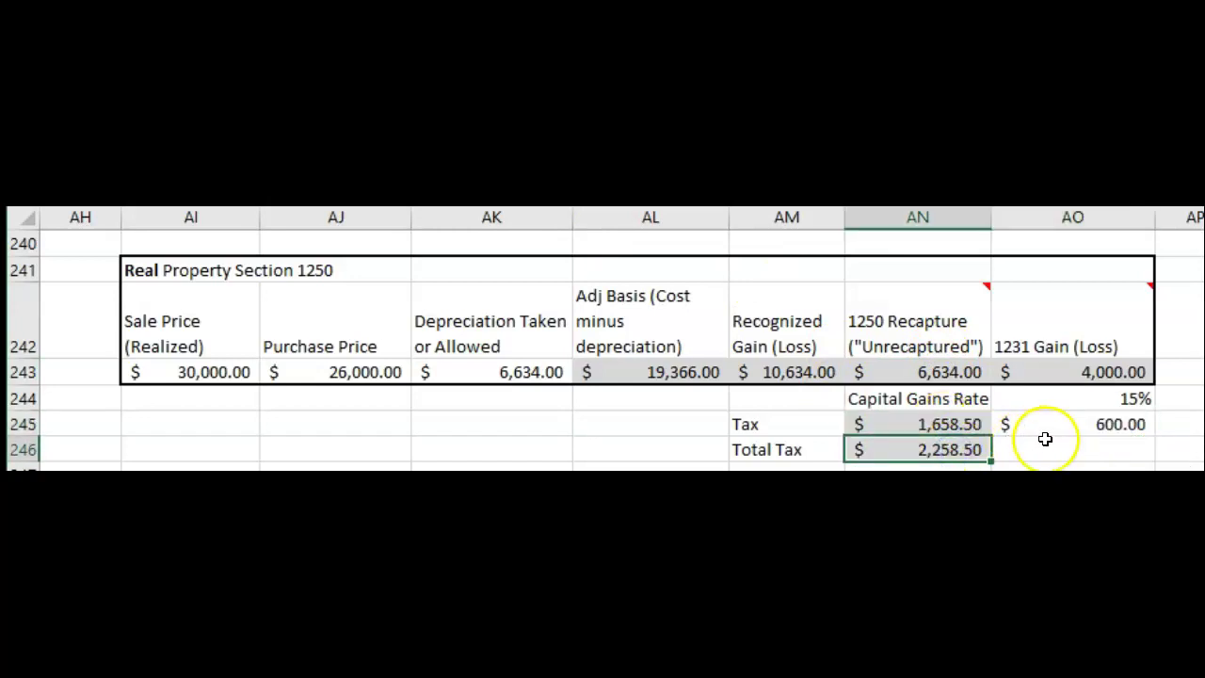
{"action": "left_click", "coordinate": [584, 420]}
{"action": "mouse_move", "coordinate": [953, 299]}
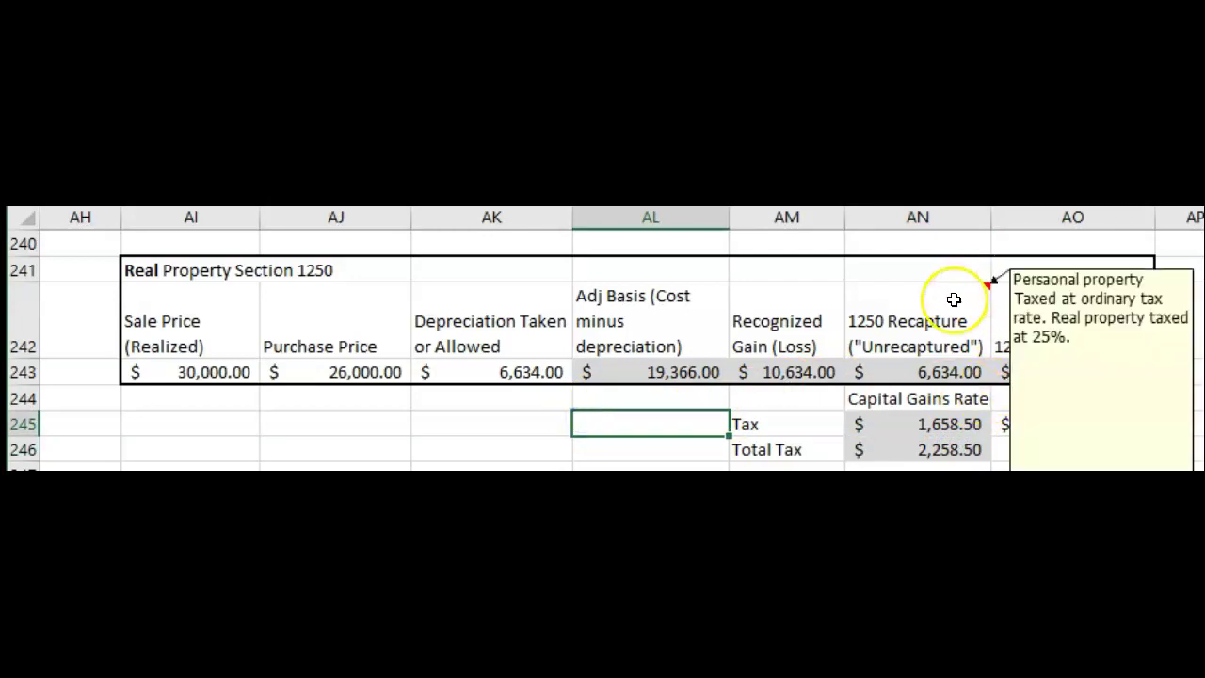
{"action": "left_click", "coordinate": [317, 420]}
{"action": "left_click", "coordinate": [225, 412]}
{"action": "left_click", "coordinate": [304, 422]}
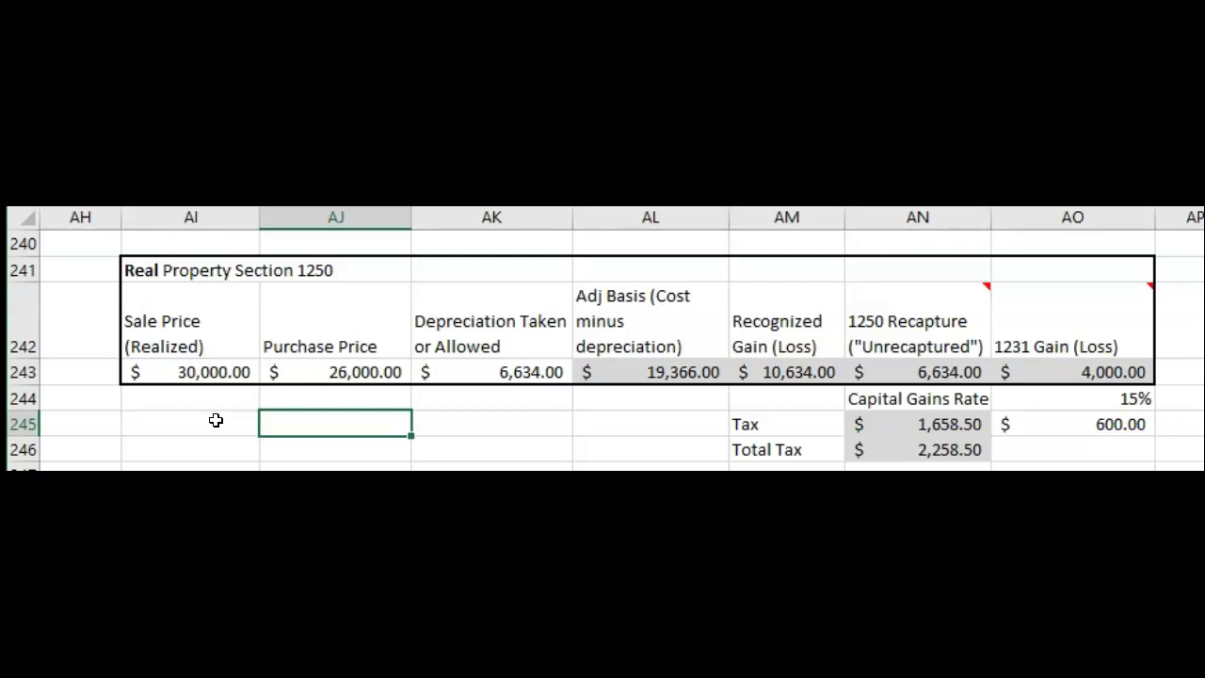
{"action": "left_click", "coordinate": [333, 435]}
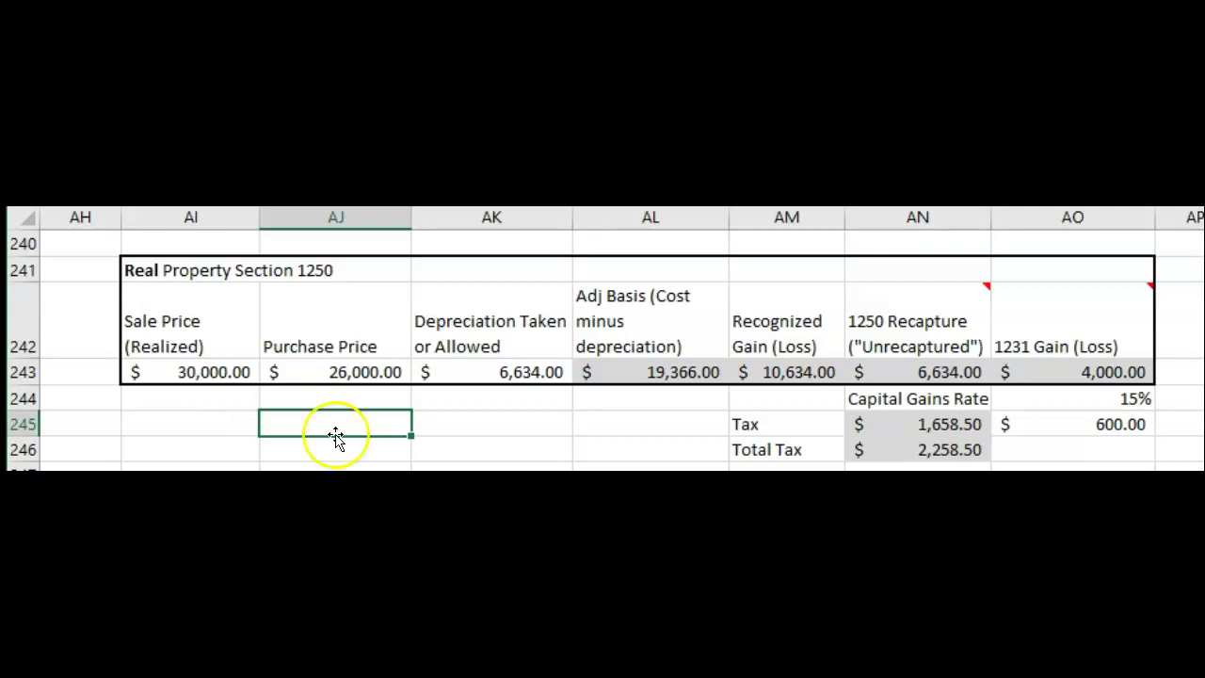